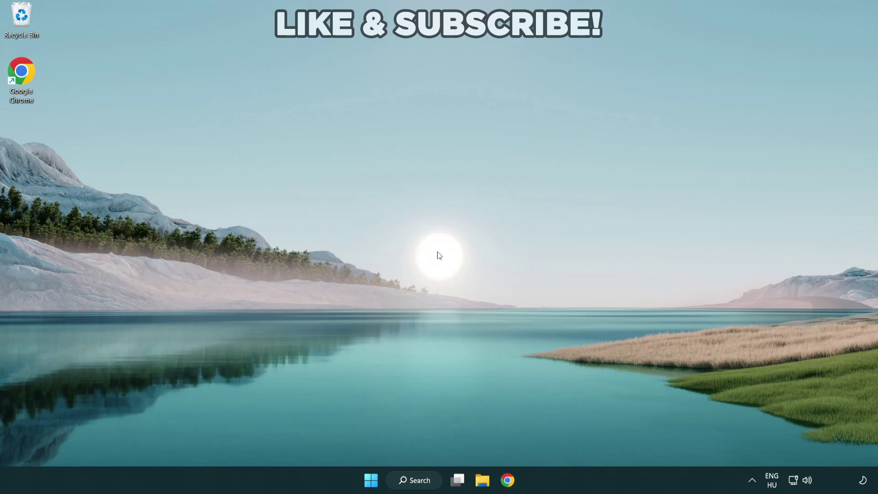
Step: Search Windows for 'device manager'
left_click(410, 482)
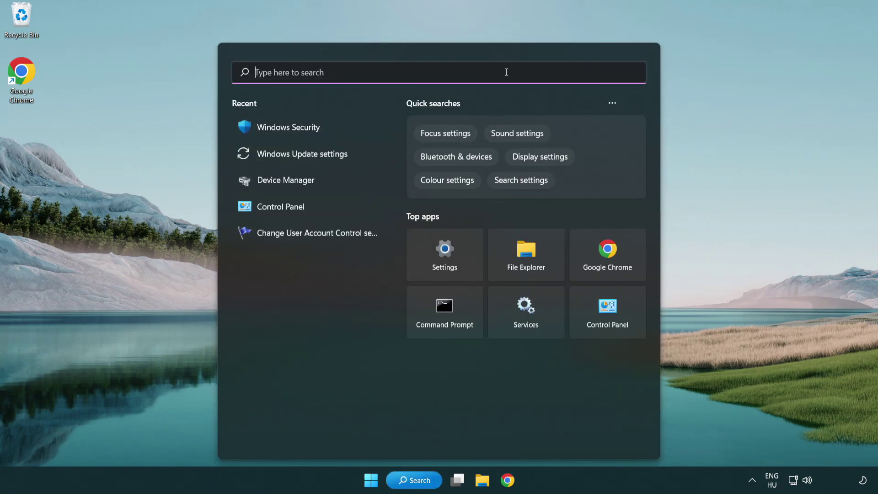
type("devic")
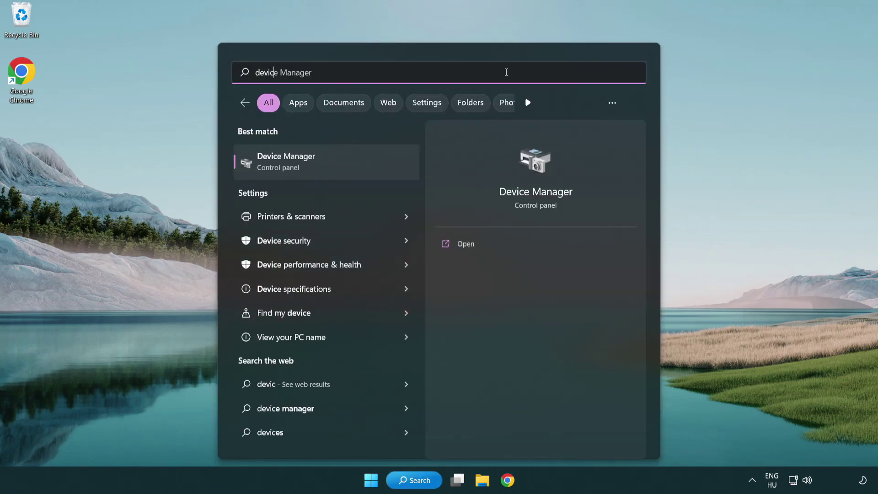
type("e manager")
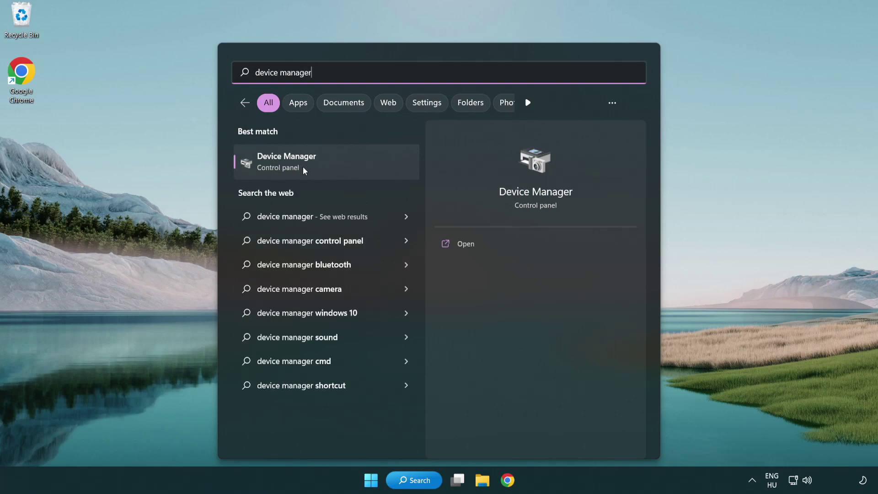
Step: Launch Device Manager and expand Display adapters to select VMware SVGA 3D
left_click(351, 169)
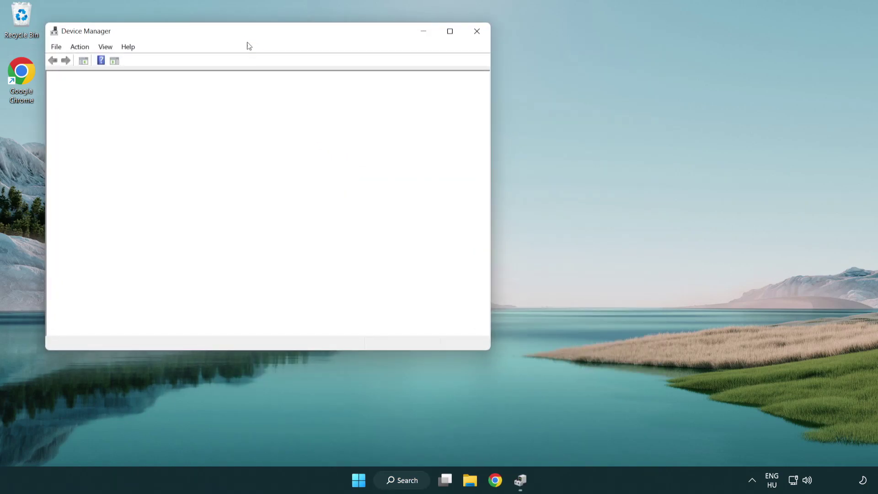
left_click_drag(238, 35, 384, 88)
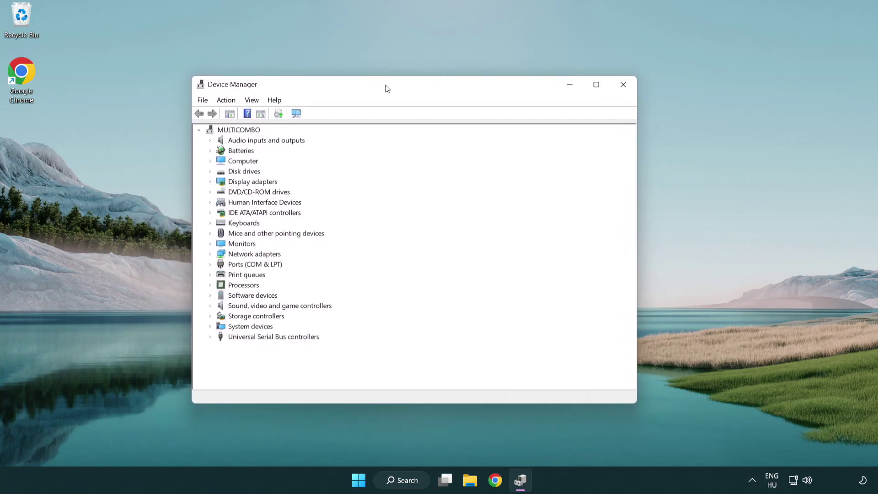
left_click(243, 182)
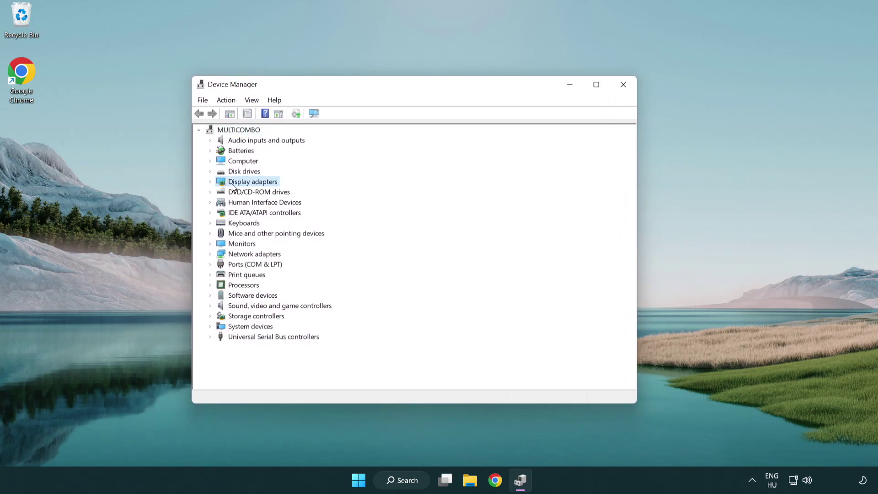
left_click(210, 182)
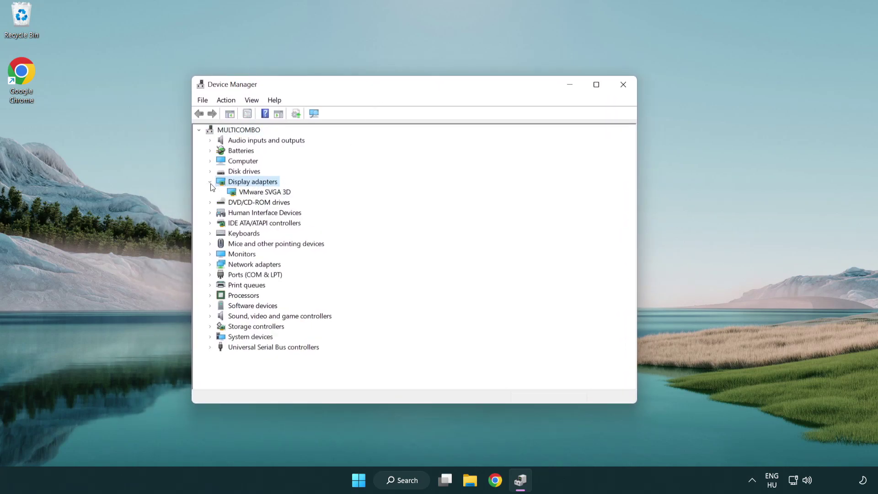
left_click(260, 195)
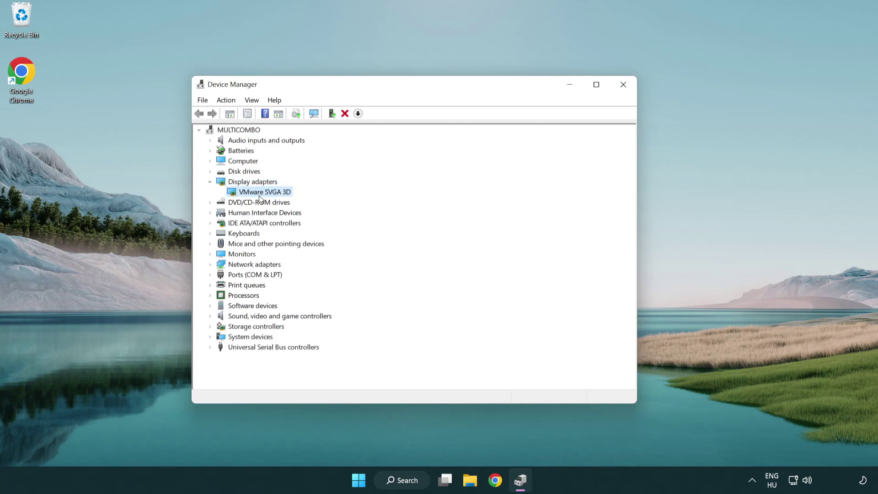
Step: Search automatically for a newer VMware SVGA 3D driver, find the best one installed, and close Device Manager
right_click(262, 195)
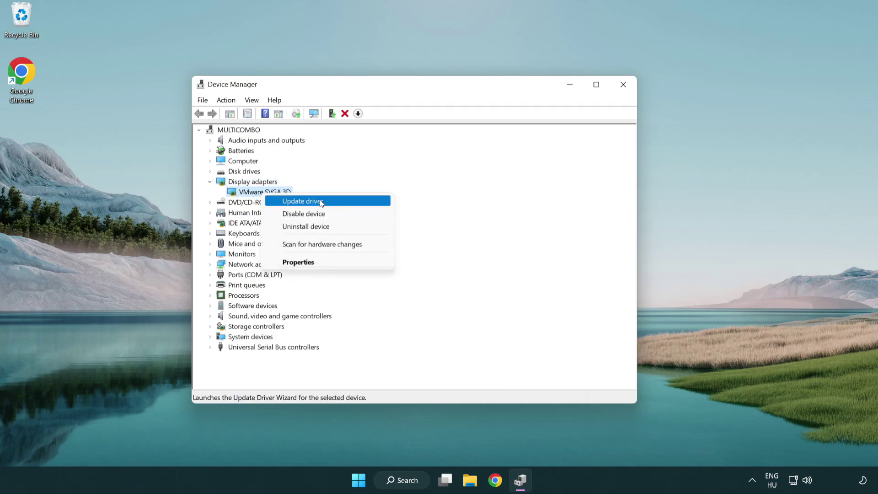
left_click(347, 203)
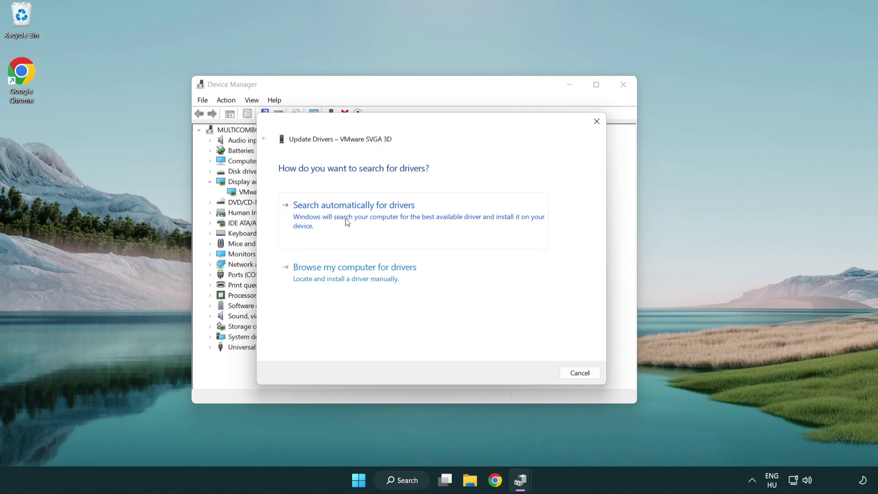
left_click(385, 215)
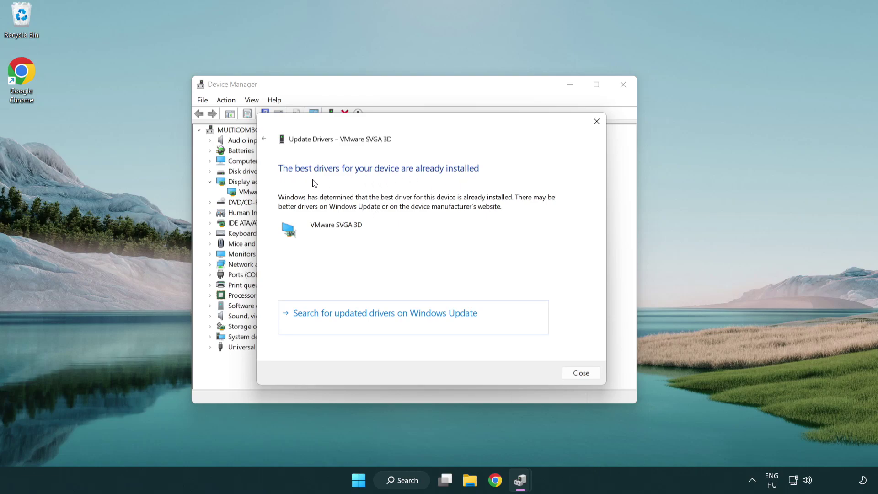
left_click(582, 374)
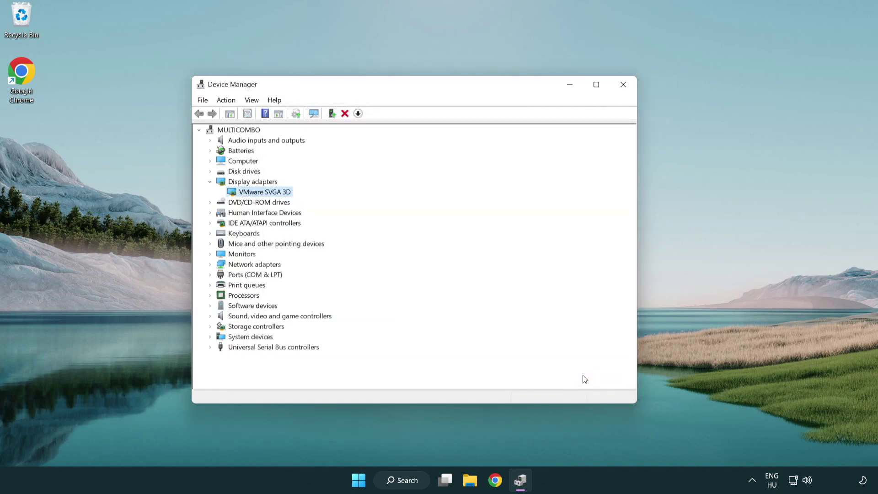
left_click(623, 85)
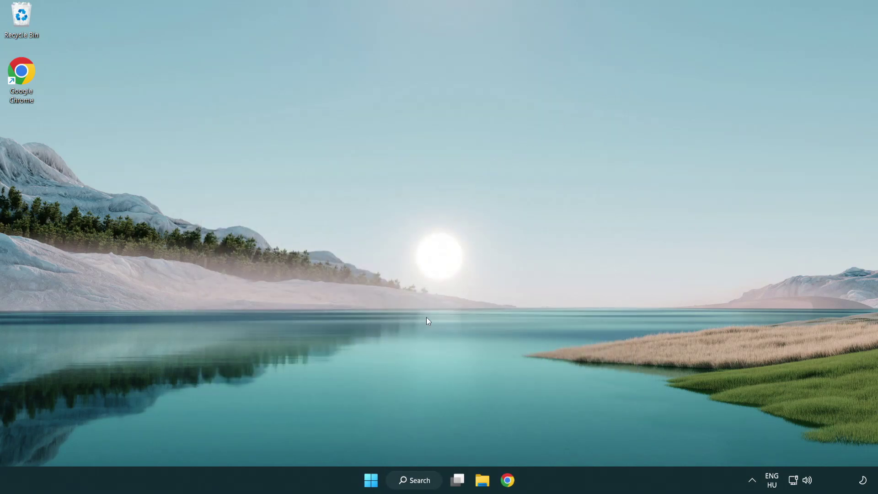
Step: Run a Windows Update check via search, confirm it's up to date, and close Settings
left_click(420, 480)
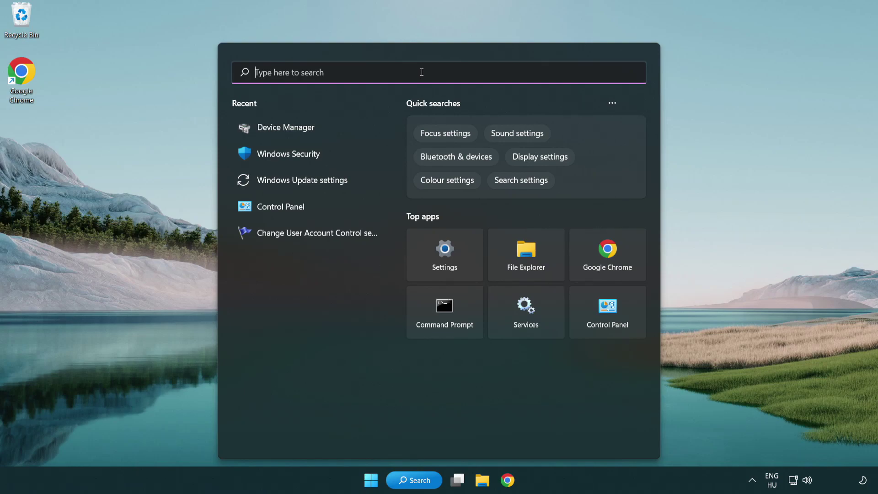
type("update")
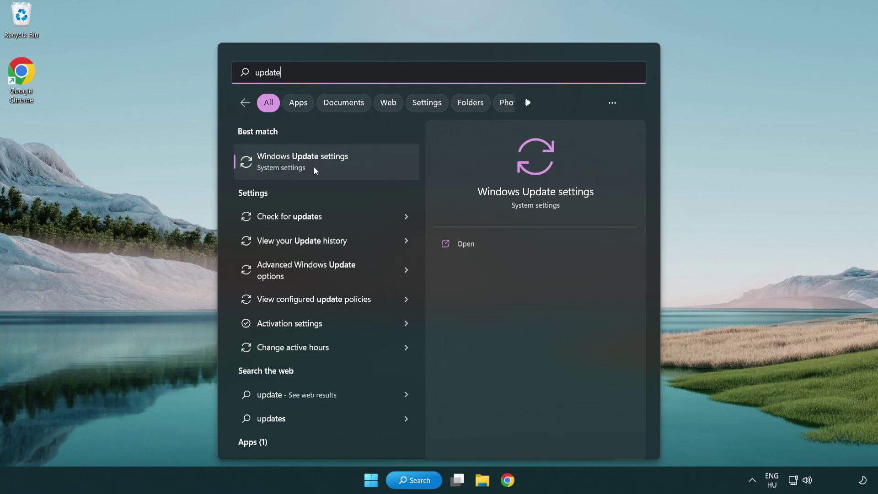
left_click(342, 168)
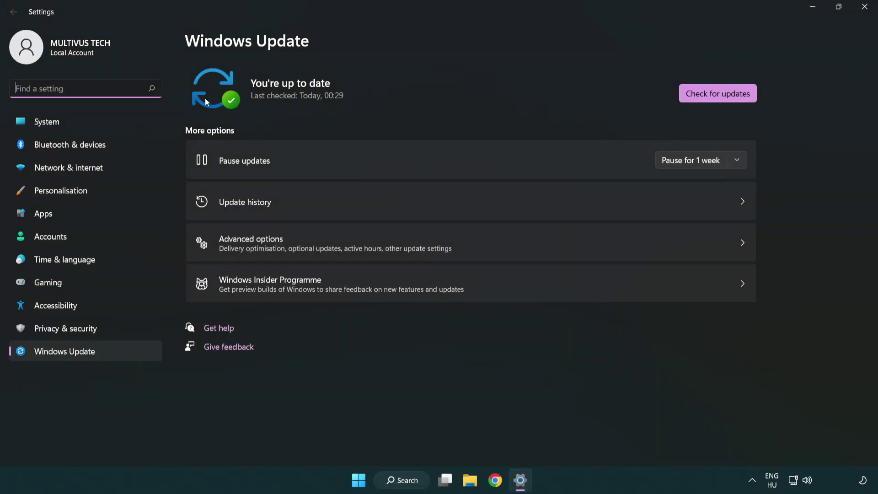
left_click(741, 96)
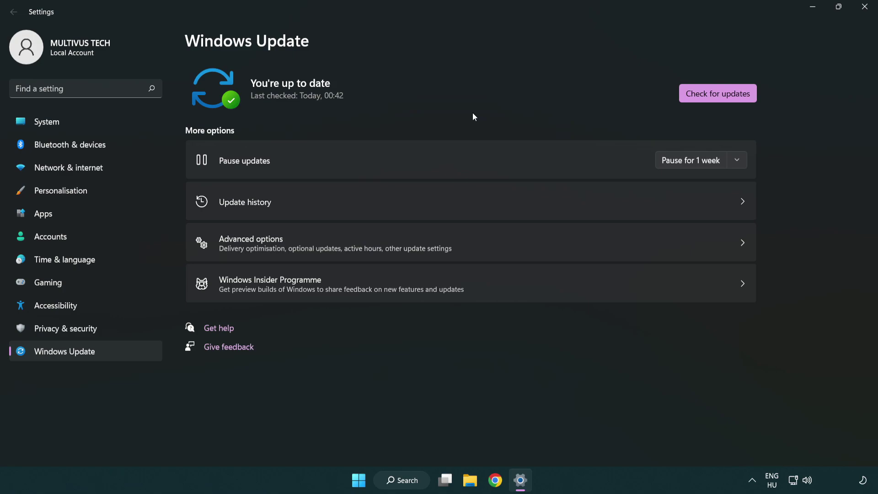
left_click(862, 14)
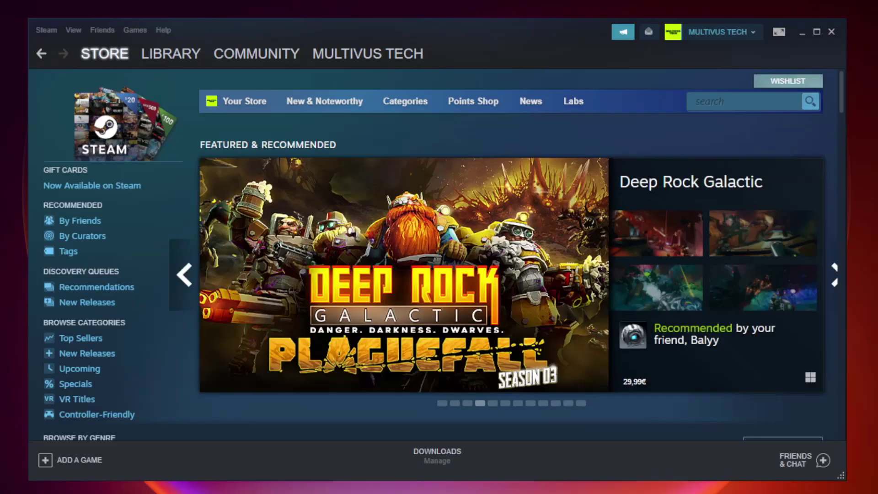
Step: Verify Unturned's local files from its Steam Library properties, validating all 9192 files
left_click(178, 58)
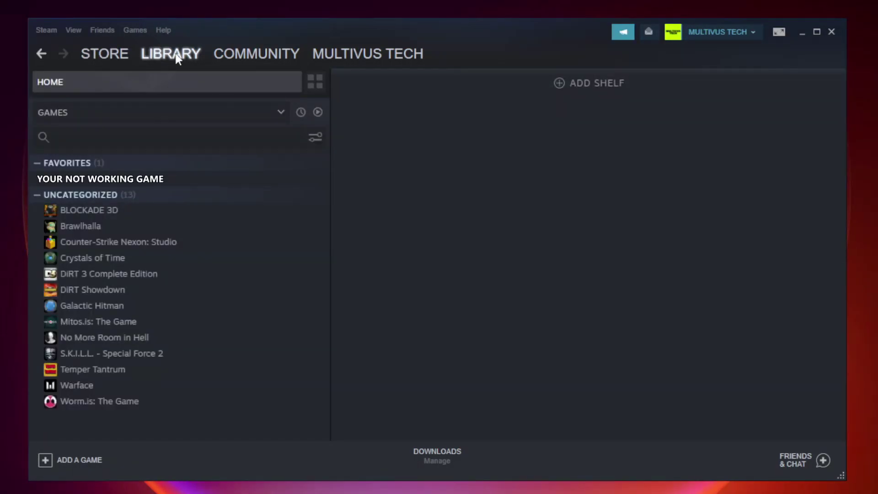
right_click(190, 183)
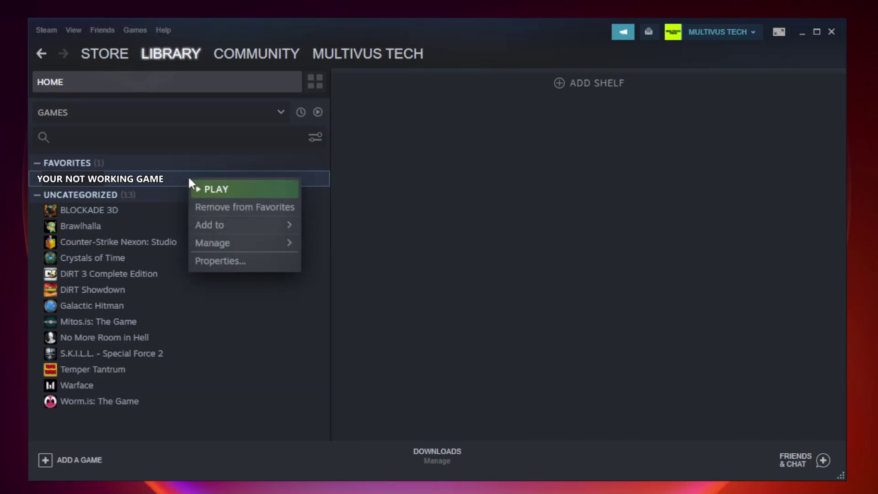
left_click(242, 260)
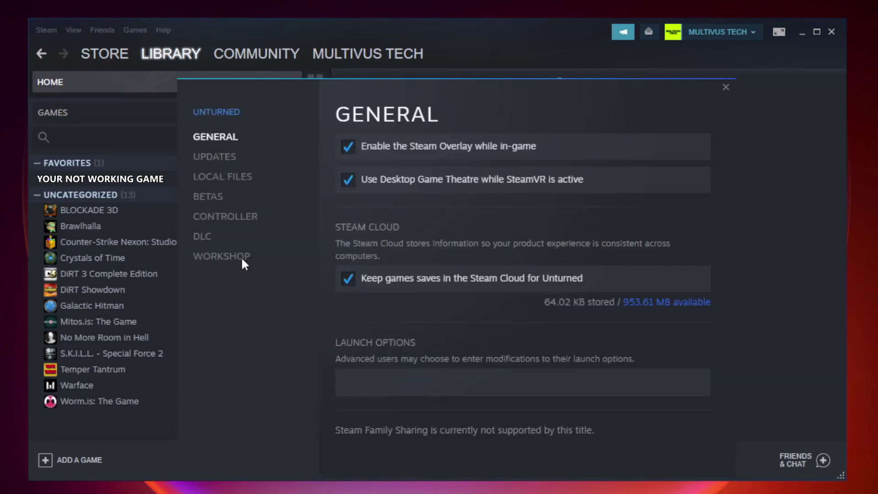
left_click(234, 182)
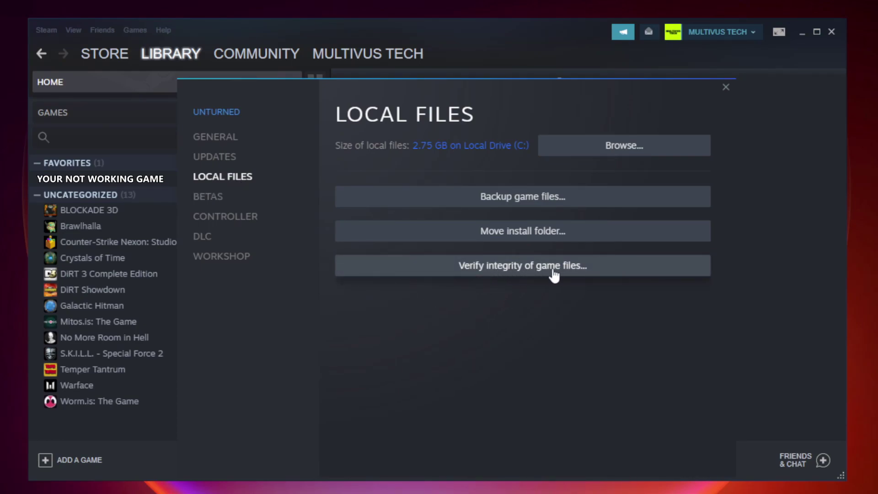
left_click(532, 275)
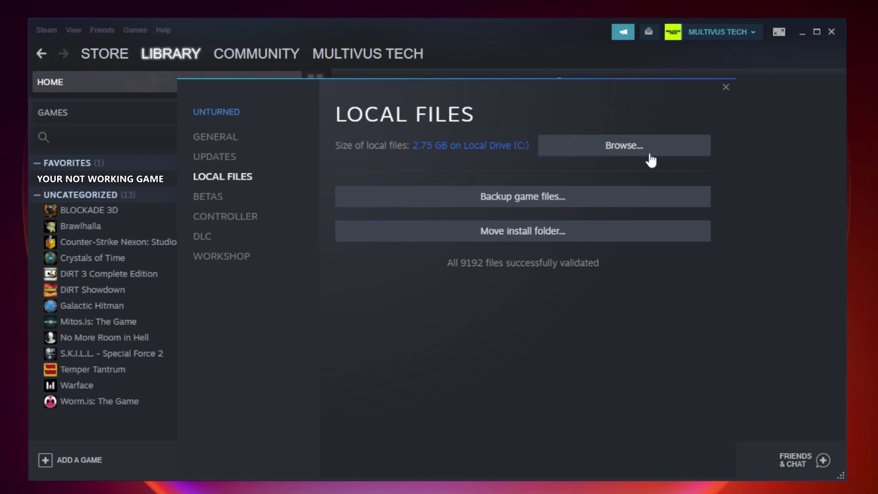
Step: Open the game's install folder and the Properties of its YOUR NOT WORKING GAME shortcut
left_click(626, 154)
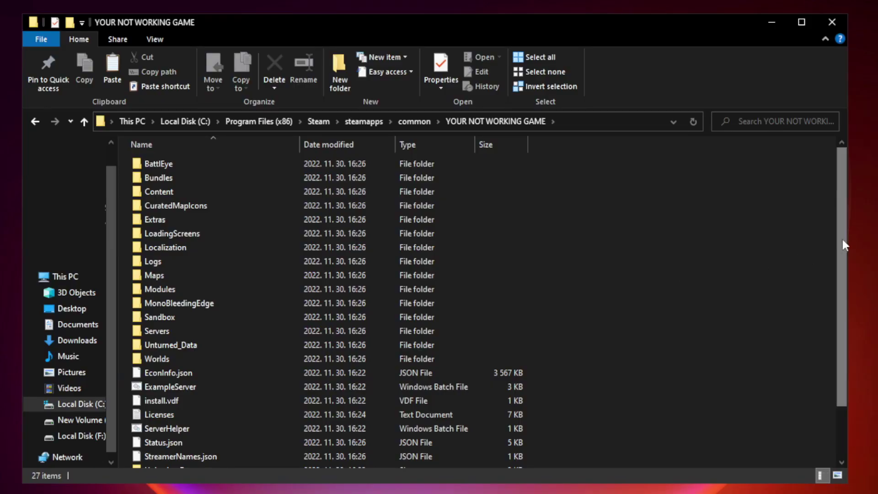
left_click_drag(842, 242, 845, 319)
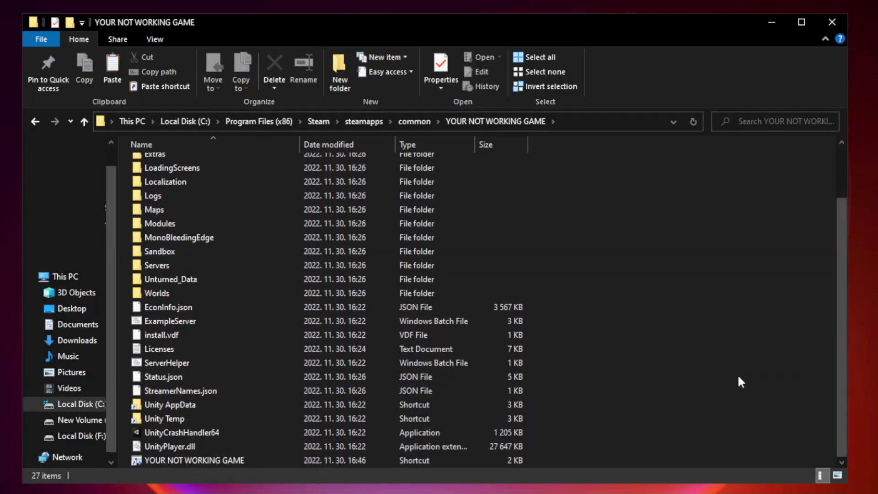
left_click(349, 459)
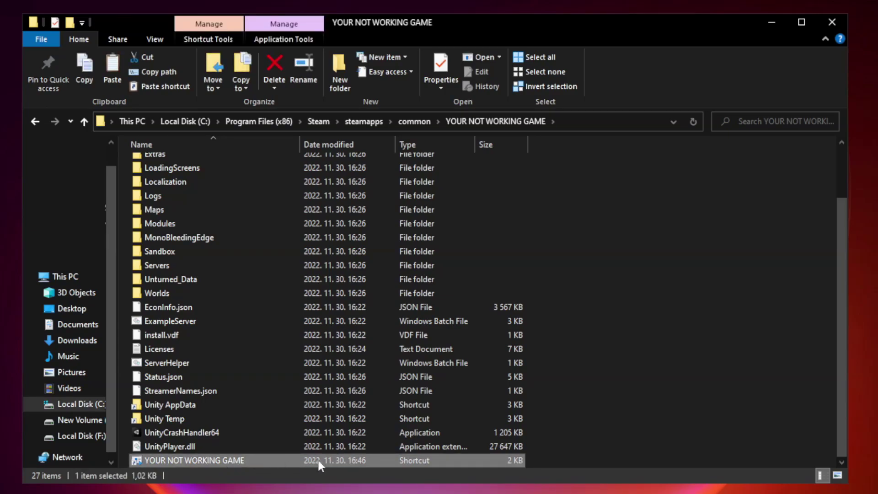
right_click(297, 460)
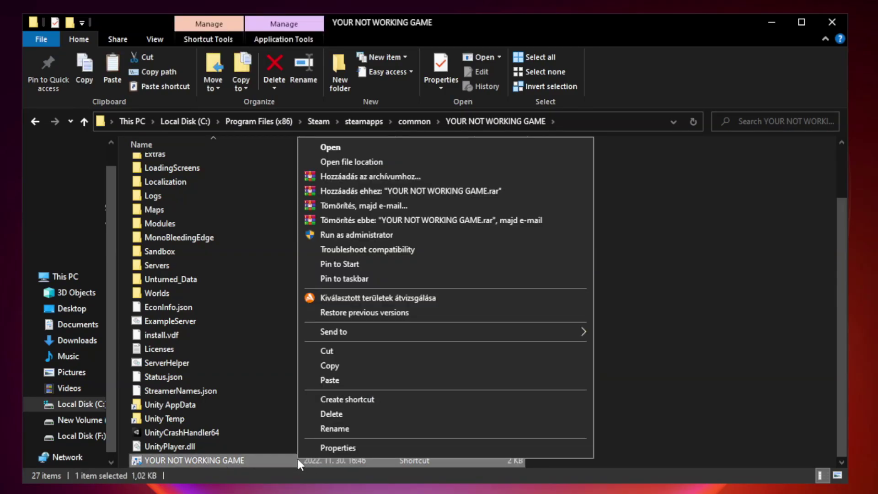
left_click(442, 450)
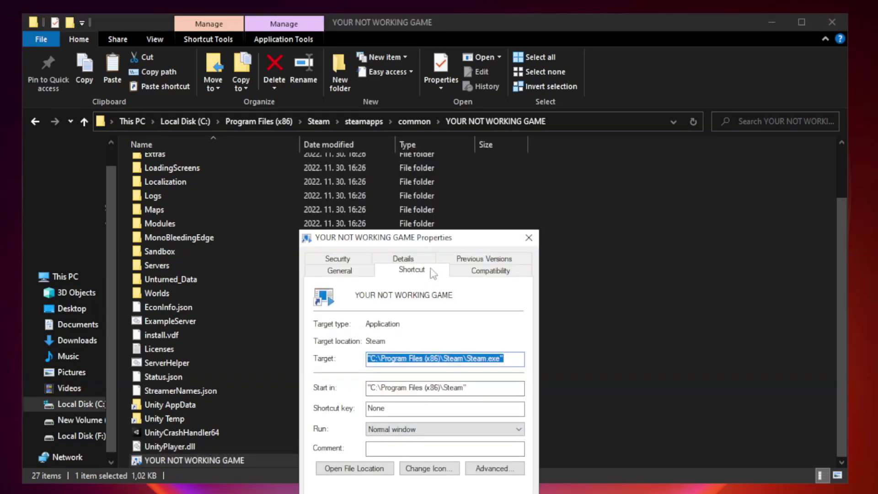
mouse_move(436, 242)
left_mouse_down()
mouse_move(443, 112)
mouse_move(436, 99)
left_mouse_up()
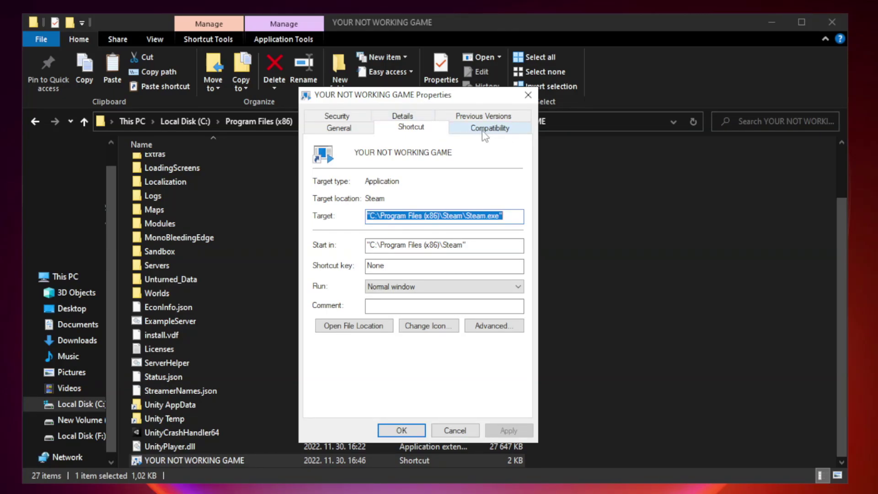
Step: Give the shortcut Windows 8 compatibility mode, fullscreen optimizations off, run as administrator, and apply
left_click(488, 133)
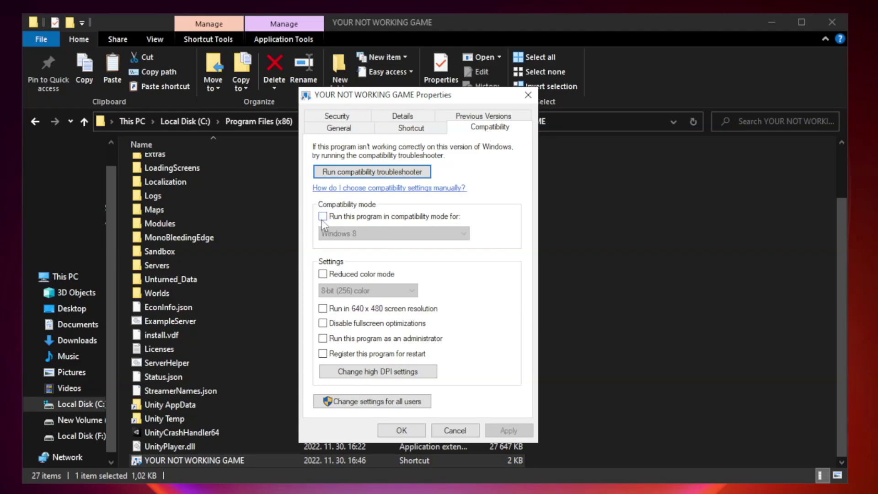
left_click(348, 218)
left_click(393, 234)
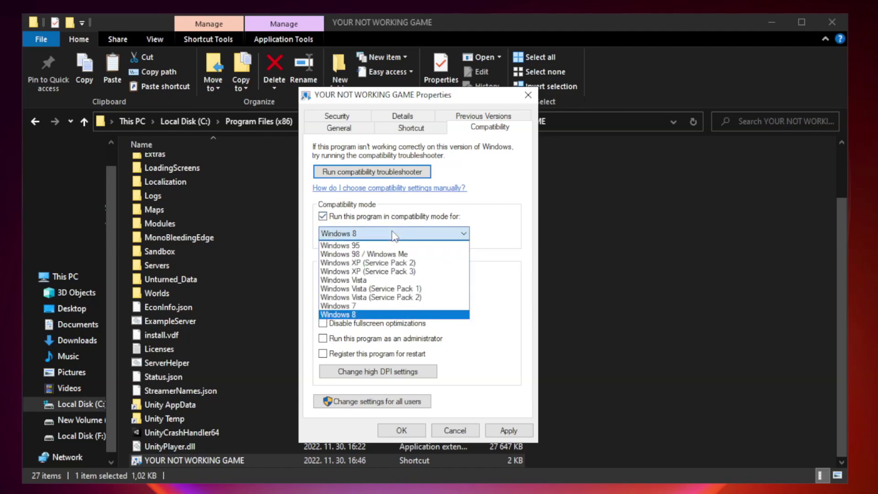
left_click(371, 316)
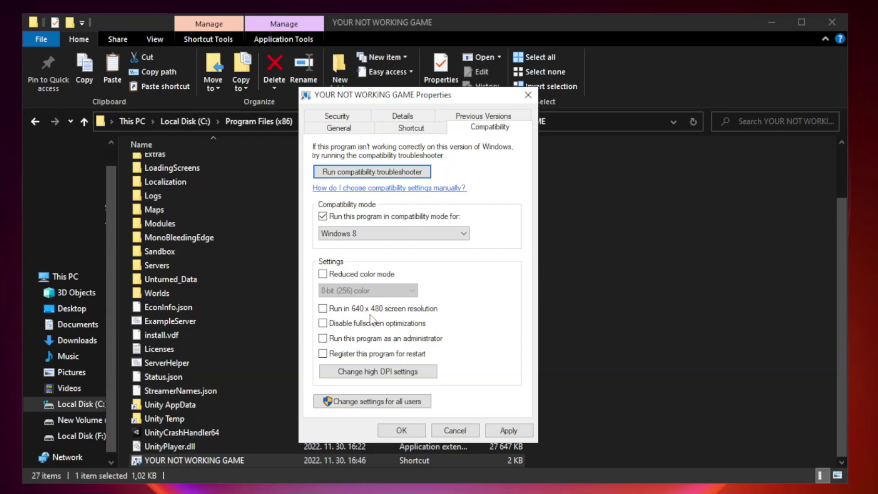
left_click(344, 327)
left_click(514, 430)
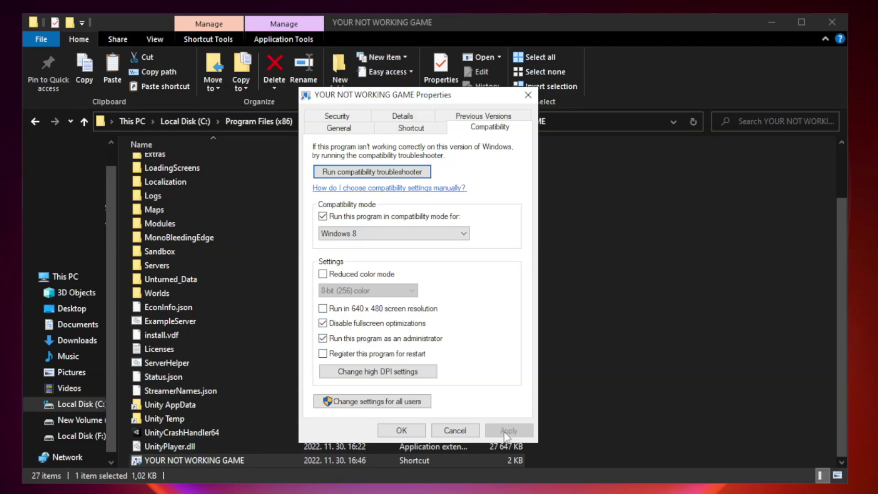
left_click(400, 431)
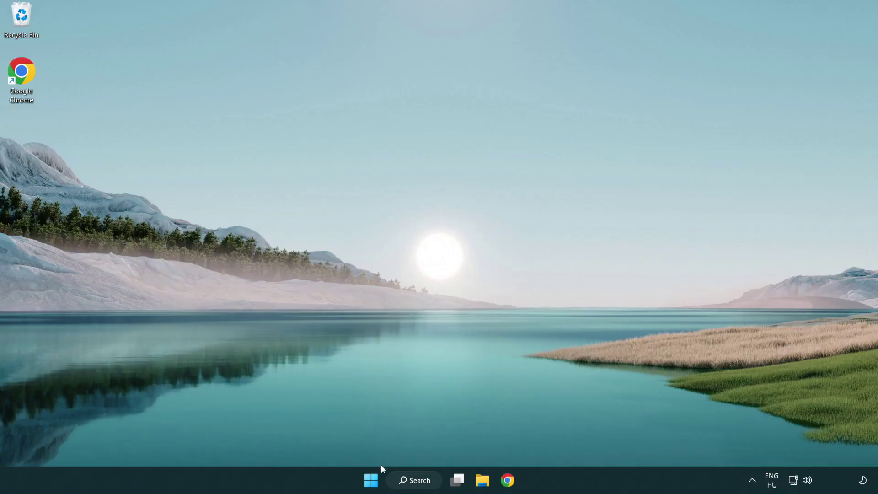
Step: Launch Task Manager from the Start button's right-click menu
right_click(371, 480)
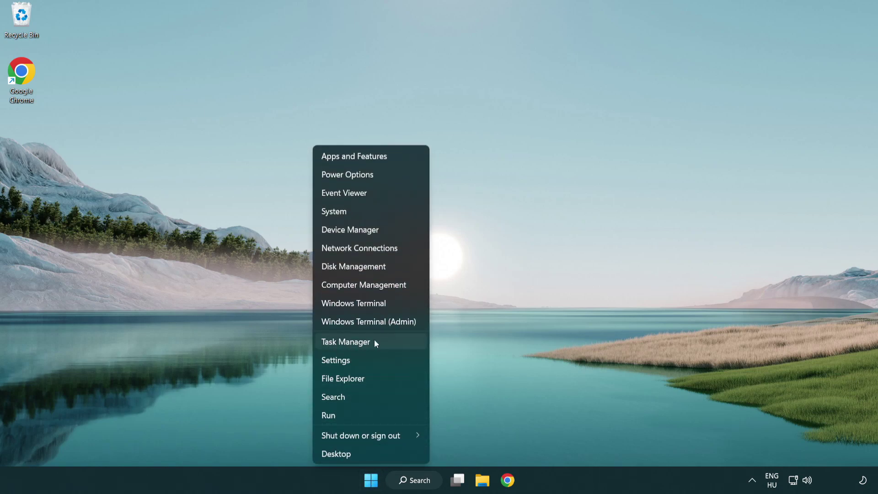
left_click(388, 343)
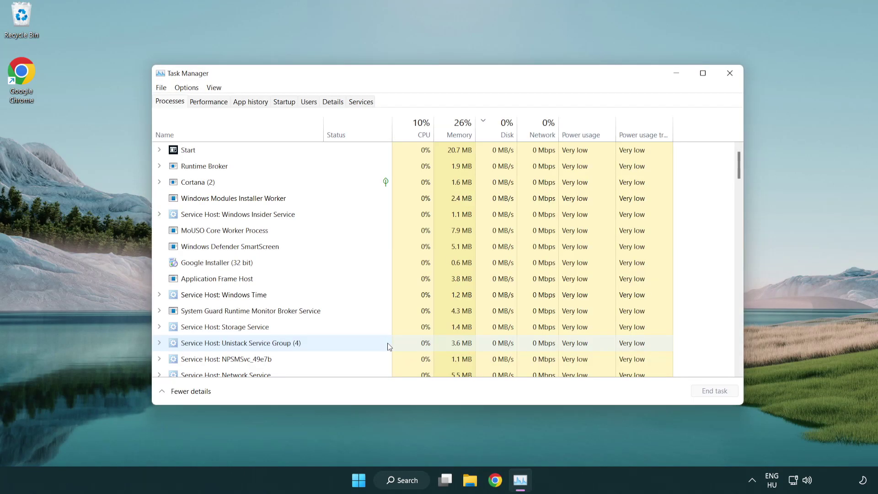
Step: Disable Terminal, Phone Link, Cortana and Windows Security notification in the Startup apps list
left_click(286, 103)
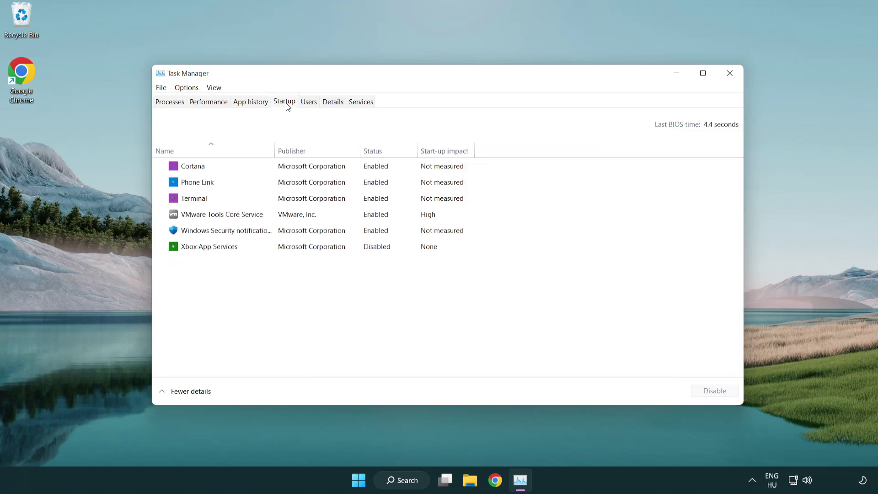
left_click(287, 201)
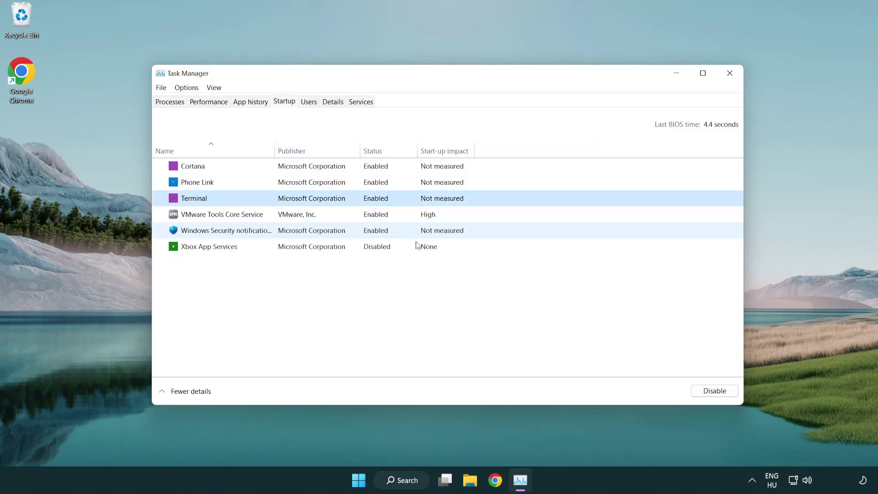
left_click(699, 391)
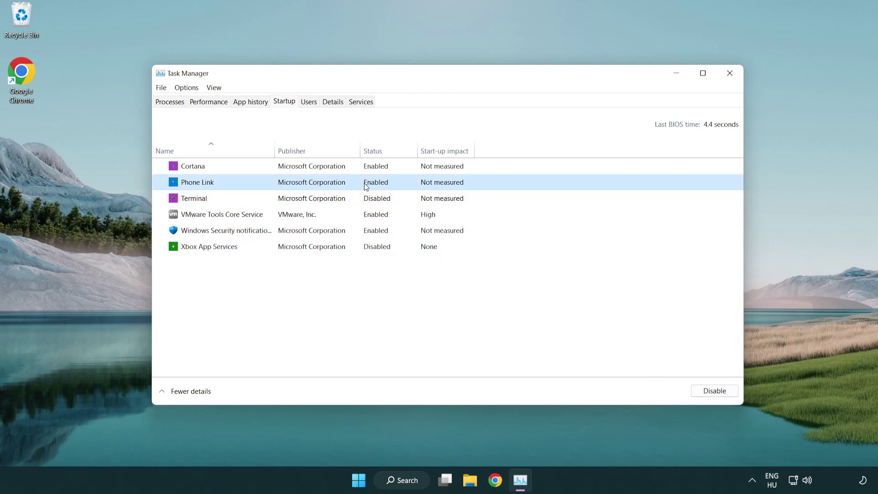
left_click(714, 391)
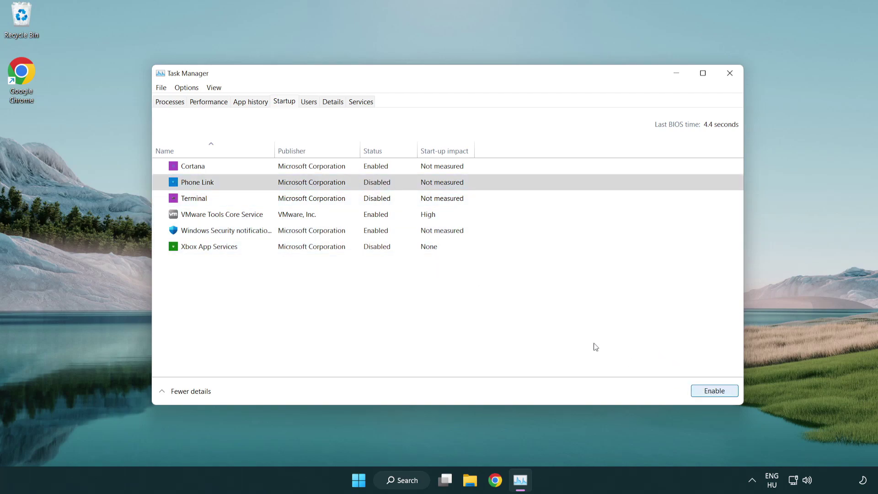
left_click(314, 171)
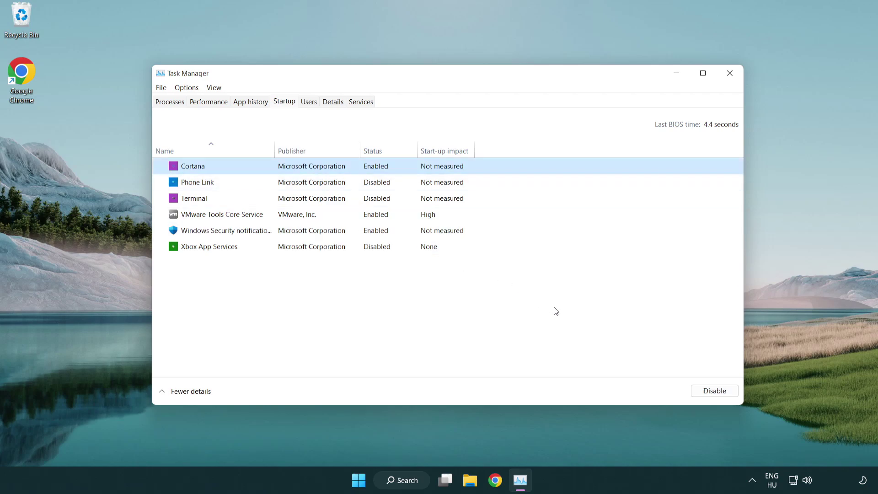
left_click(715, 391)
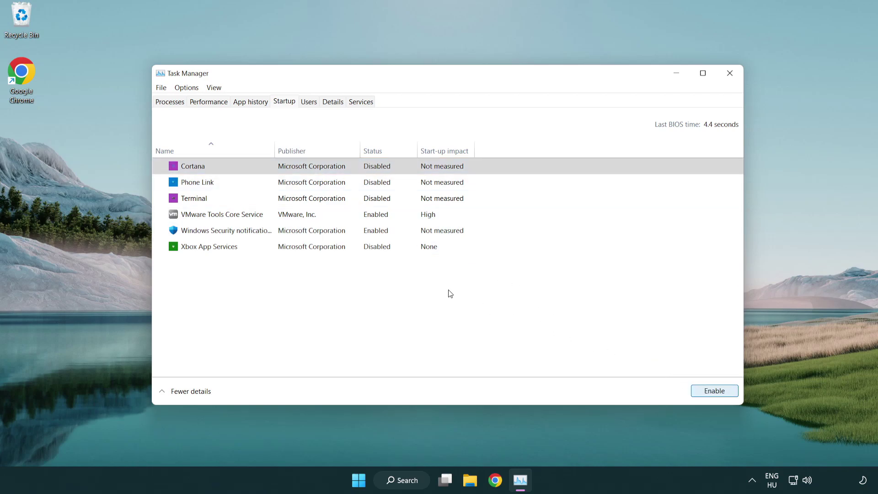
left_click(417, 233)
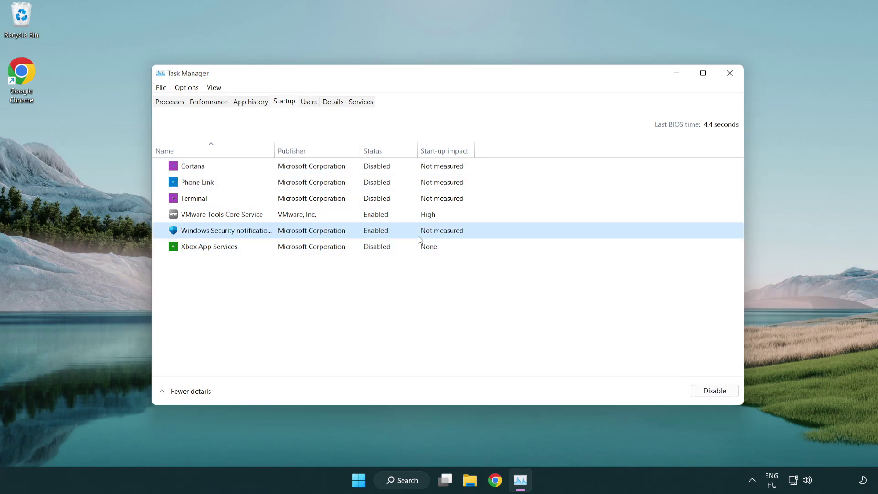
left_click(709, 392)
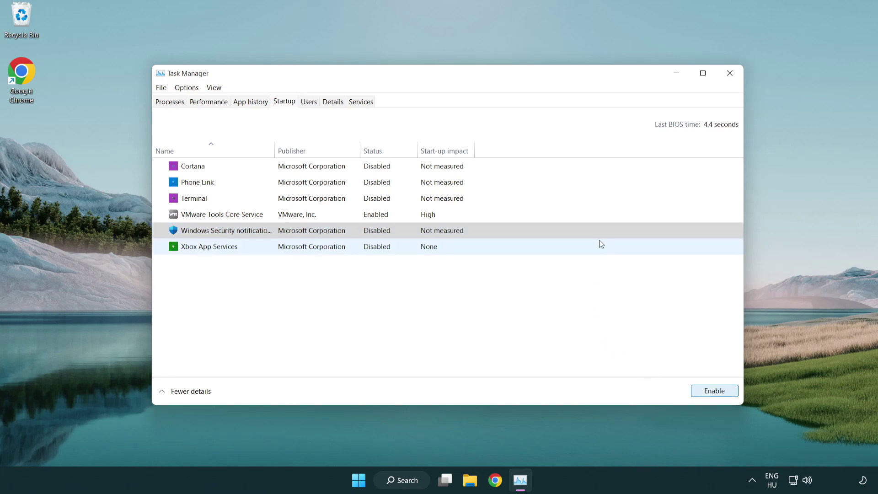
Step: Close Task Manager, then download the DirectX web installer dxwebsetup.exe in Chrome and run it
left_click(731, 77)
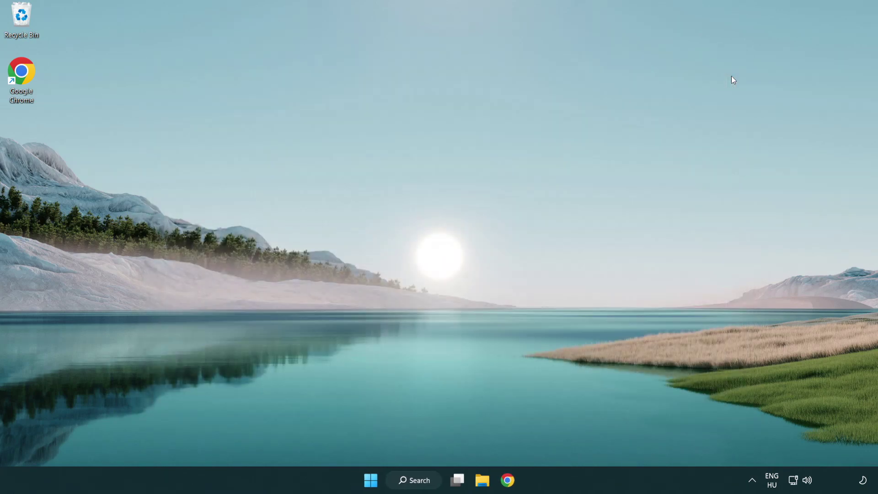
left_click(508, 480)
scroll(364, 385, "up", 2)
scroll(363, 386, "up", 1)
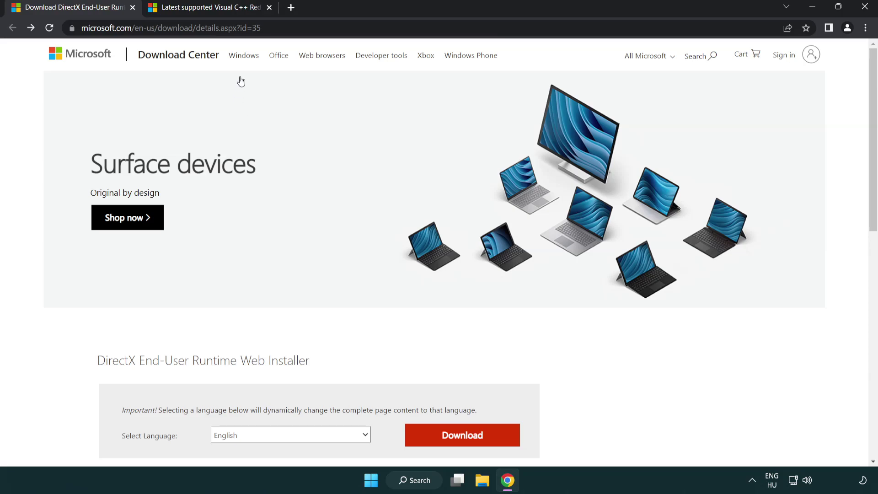
left_click(380, 29)
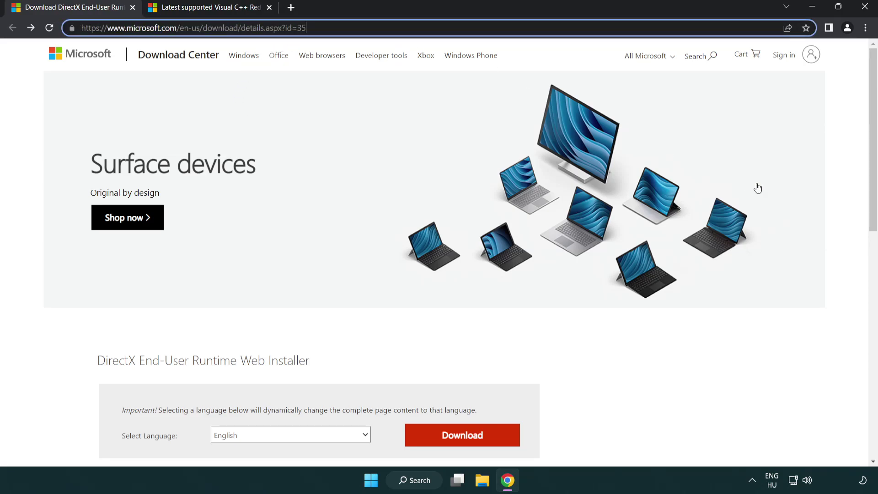
left_click(843, 200)
left_click_drag(872, 199, 871, 254)
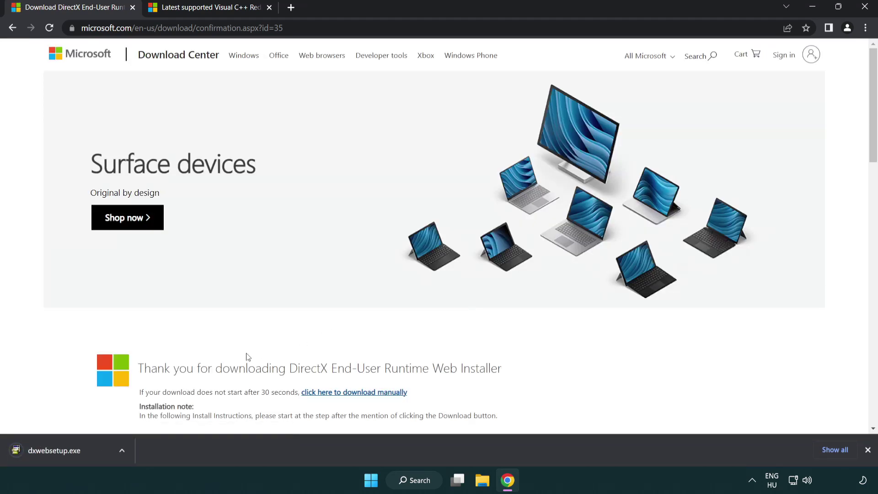
left_click(57, 452)
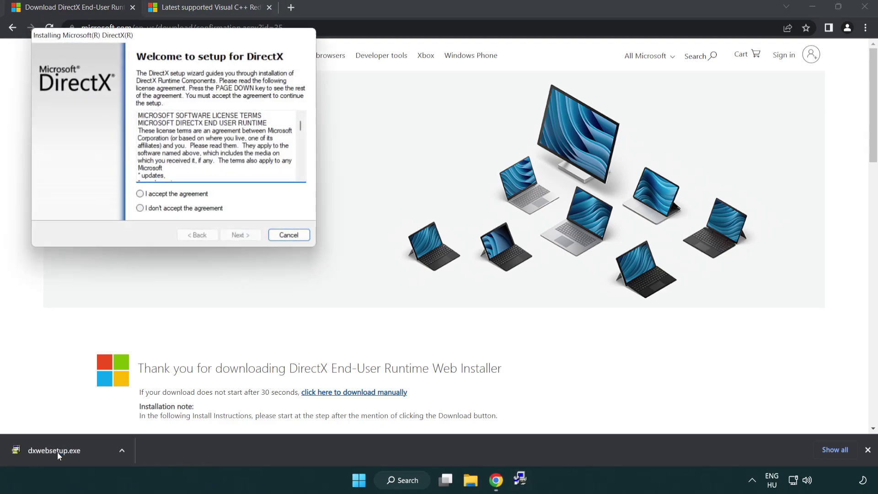
Step: Accept the DirectX license, skip the Bing Bar, and finish setup, which reports DirectX already current
left_click_drag(132, 39, 386, 137)
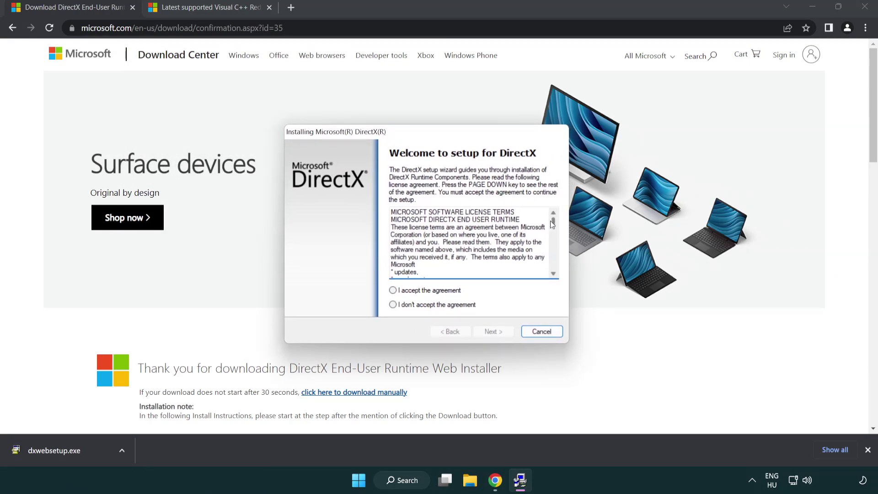
left_click_drag(555, 228, 553, 265)
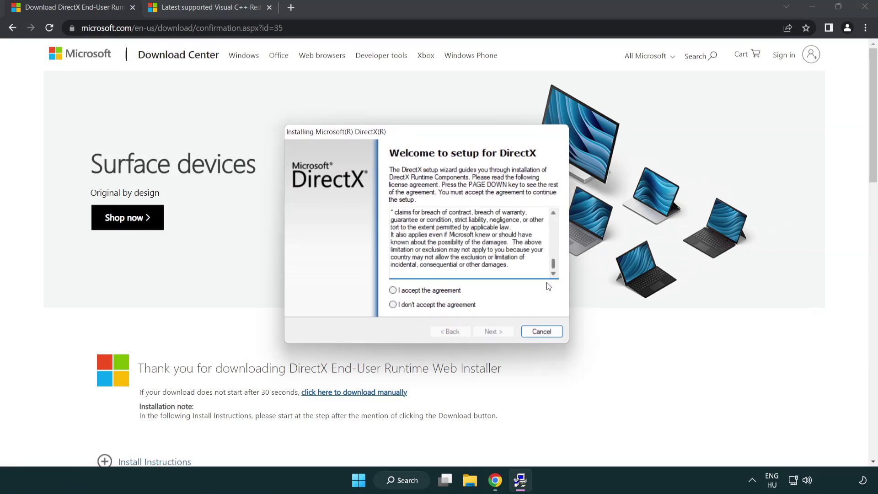
left_click(408, 294)
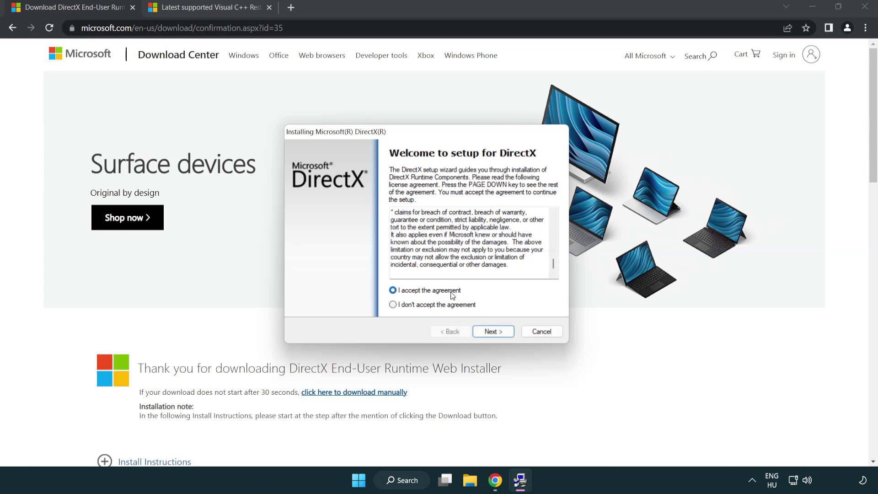
left_click(495, 332)
left_click(388, 254)
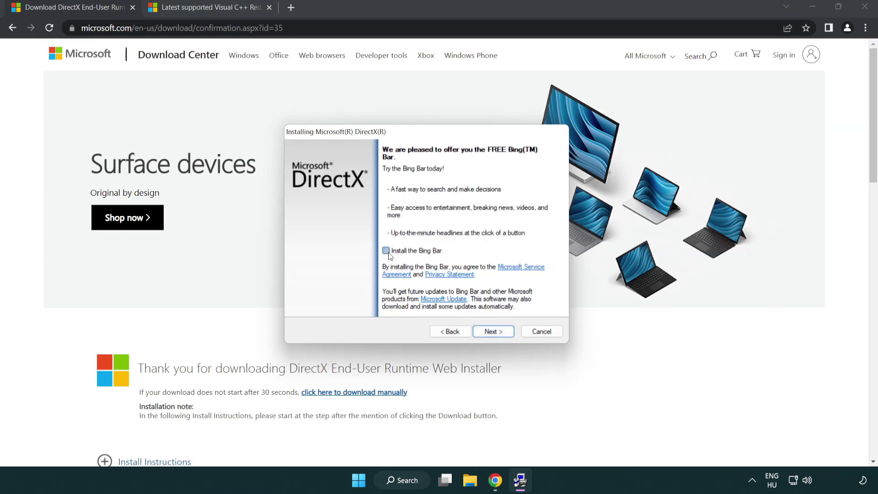
left_click(498, 333)
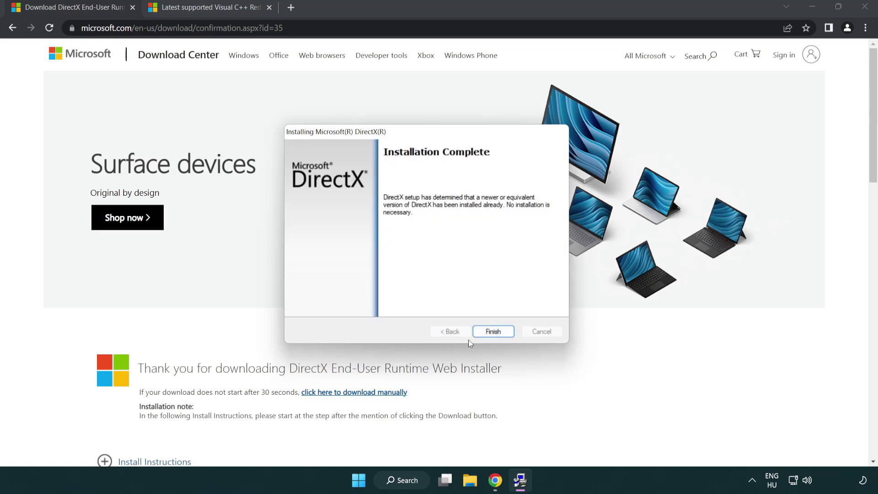
left_click(498, 335)
left_click(494, 329)
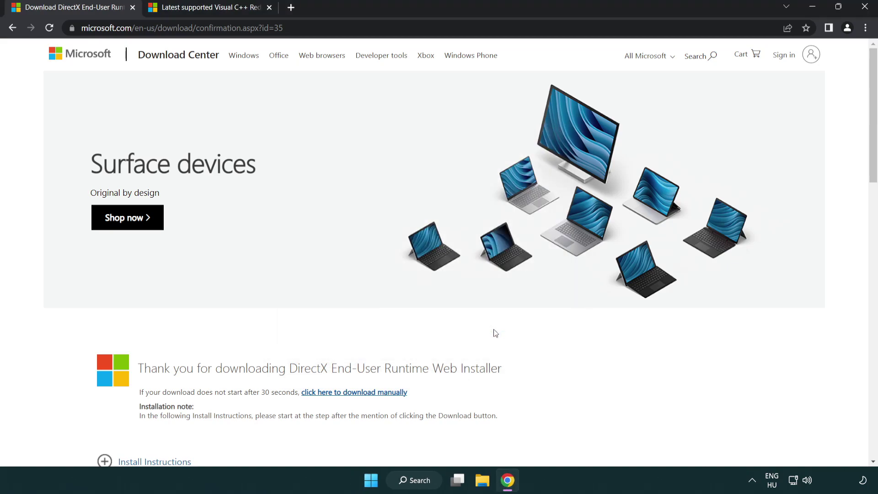
Step: Close the DirectX download page and scroll to the Visual C++ 2015–2022 redistributable table
left_click(132, 8)
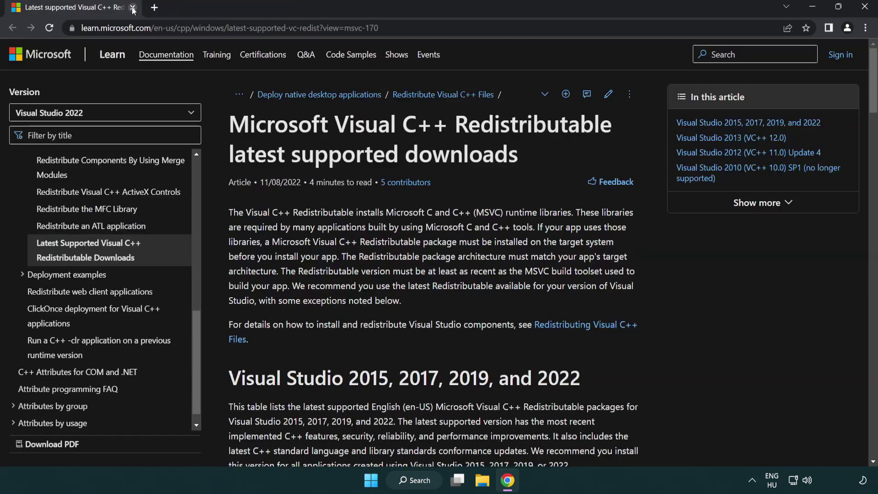
left_click(385, 31)
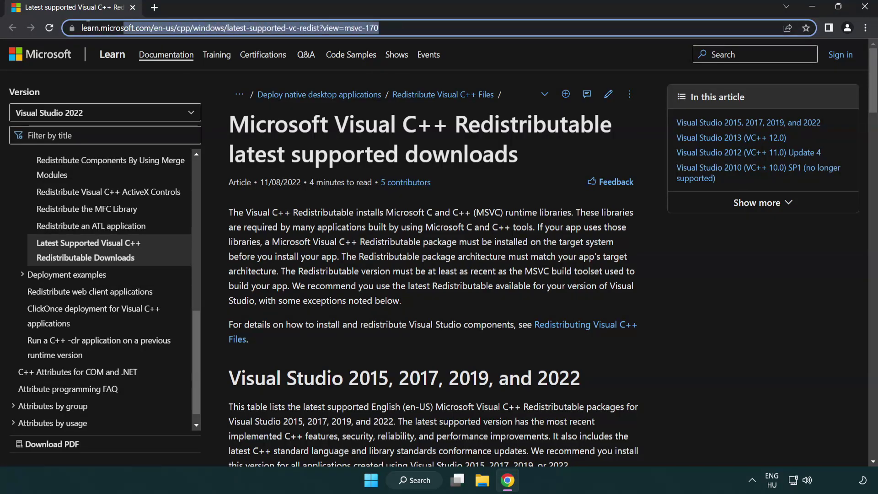
left_click(452, 150)
scroll(452, 150, "down", 6)
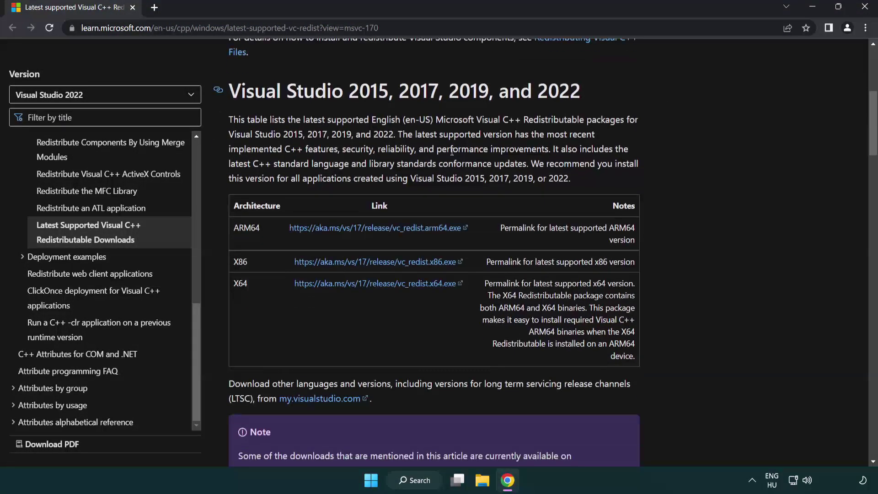
Step: Download the ARM64, x86 and x64 Visual C++ redistributables and launch the ARM64 installer
left_click(359, 233)
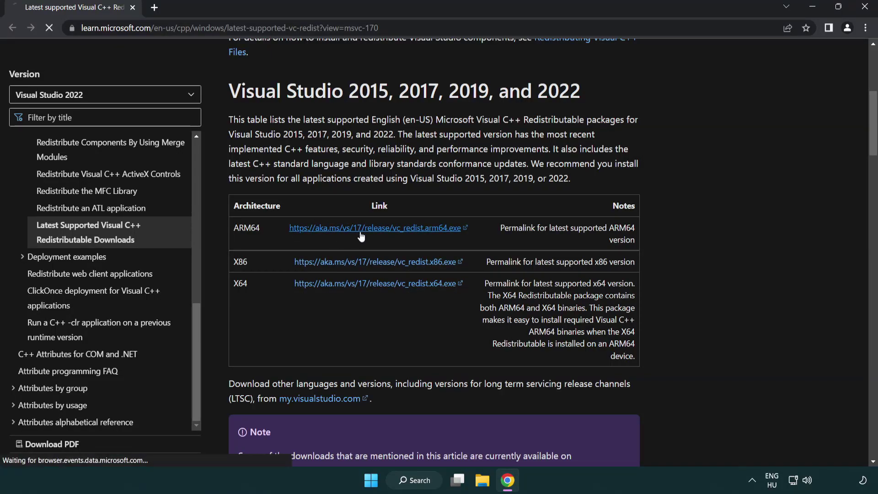
left_click(368, 284)
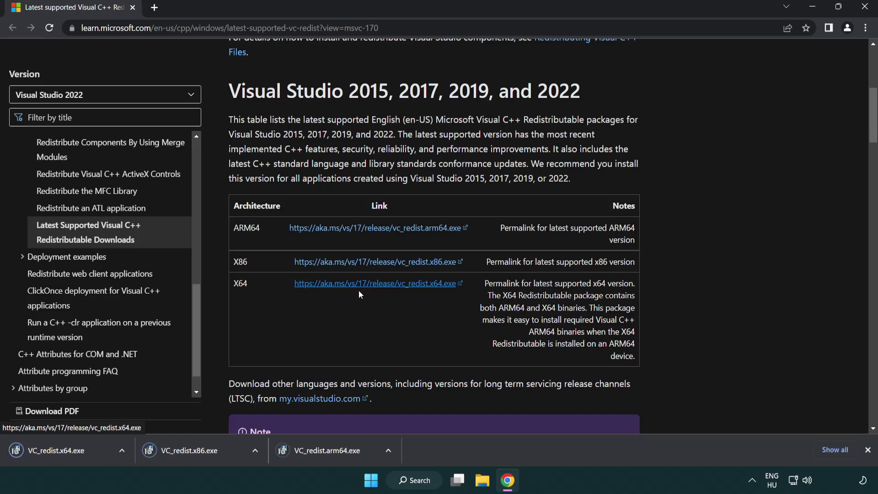
left_click(336, 457)
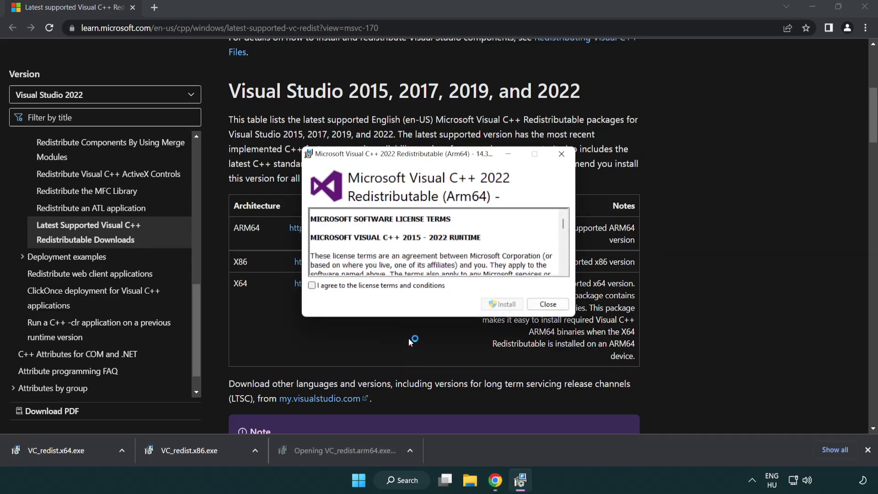
Step: Accept the license and try installing the ARM64 redistributable, dismissing its failed setup
left_click_drag(563, 220, 569, 265)
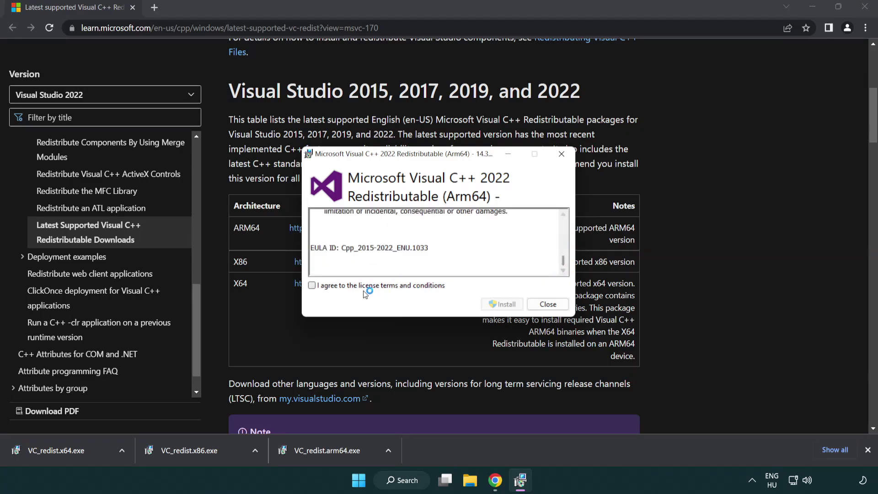
left_click(312, 285)
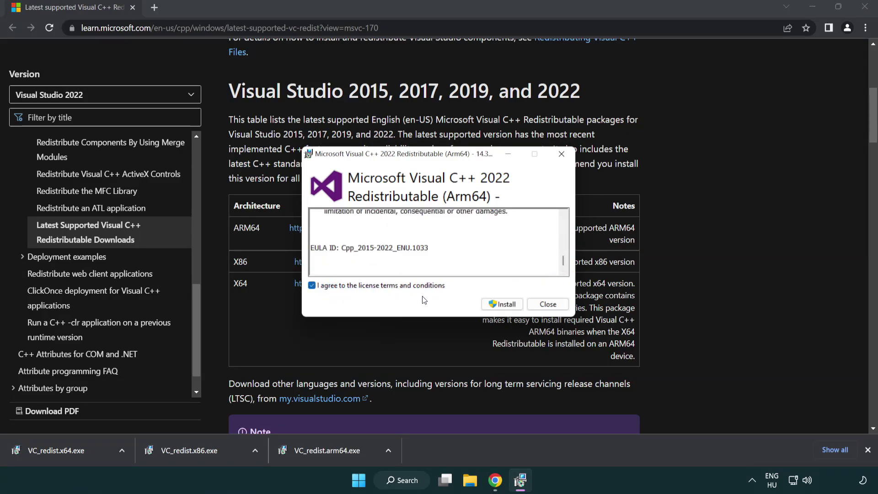
left_click(489, 303)
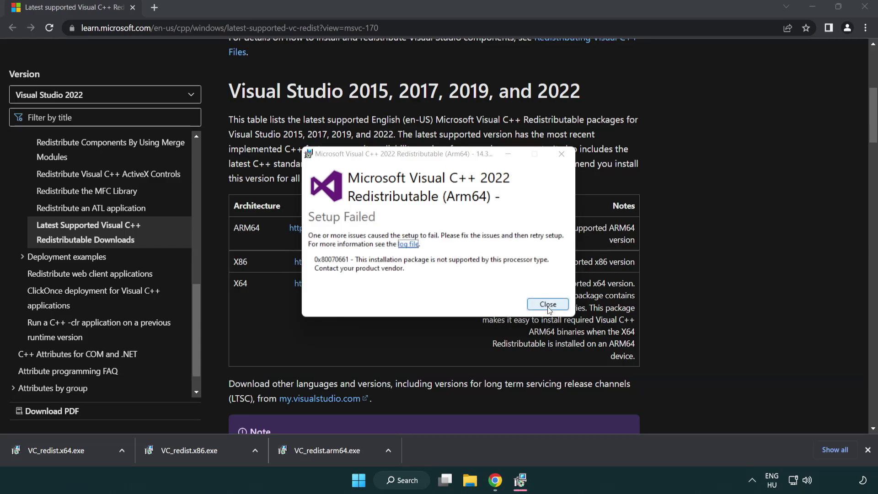
left_click(548, 304)
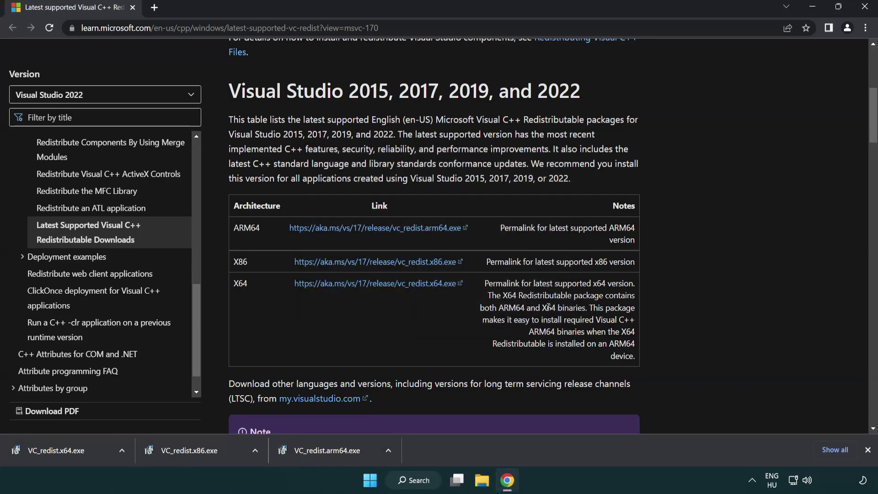
Step: Install the x86 and x64 redistributables without restarting, then close Chrome
left_click(197, 455)
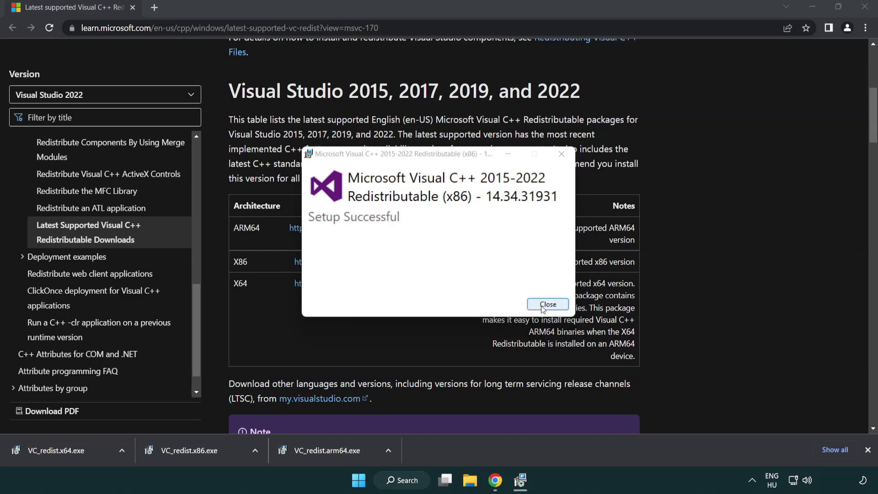
left_click(547, 305)
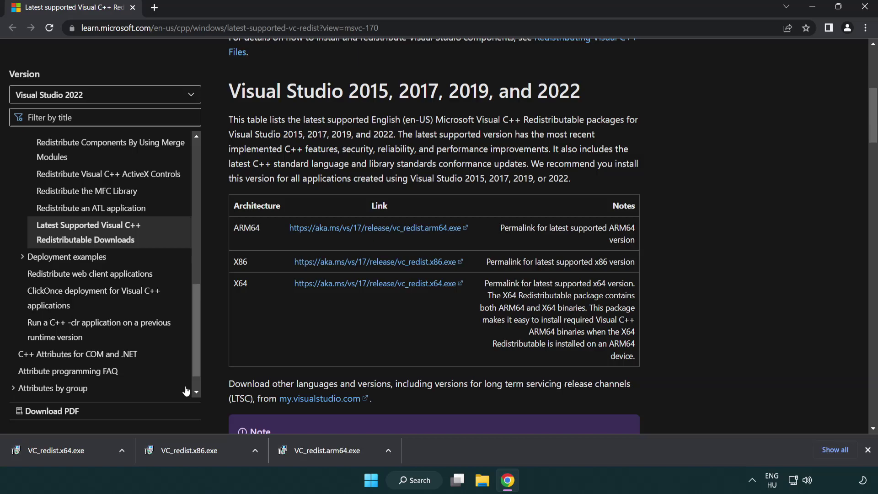
left_click(66, 450)
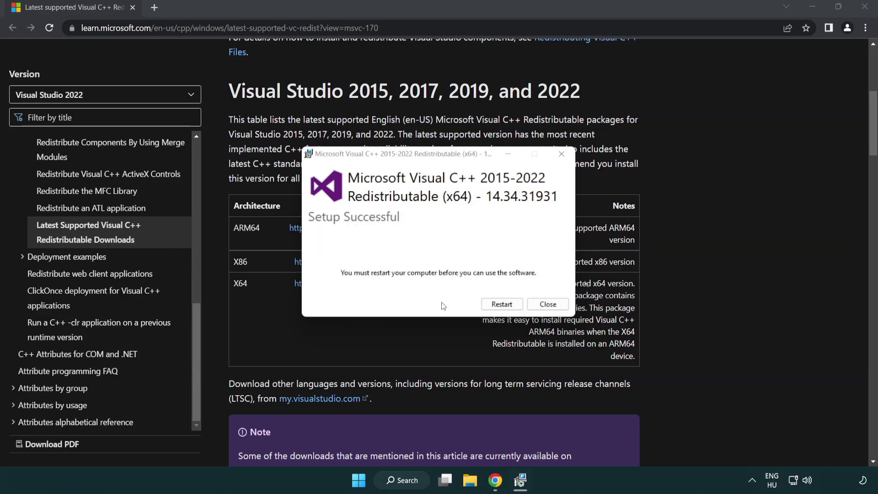
left_click(555, 305)
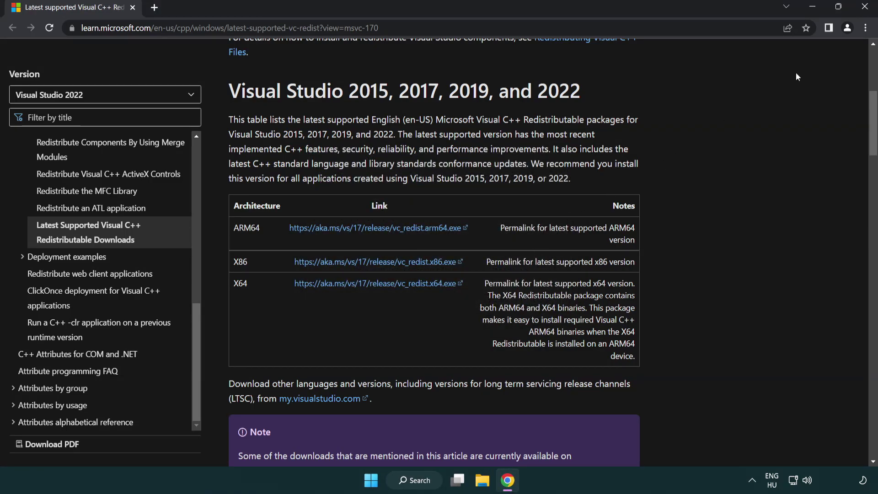
left_click(865, 8)
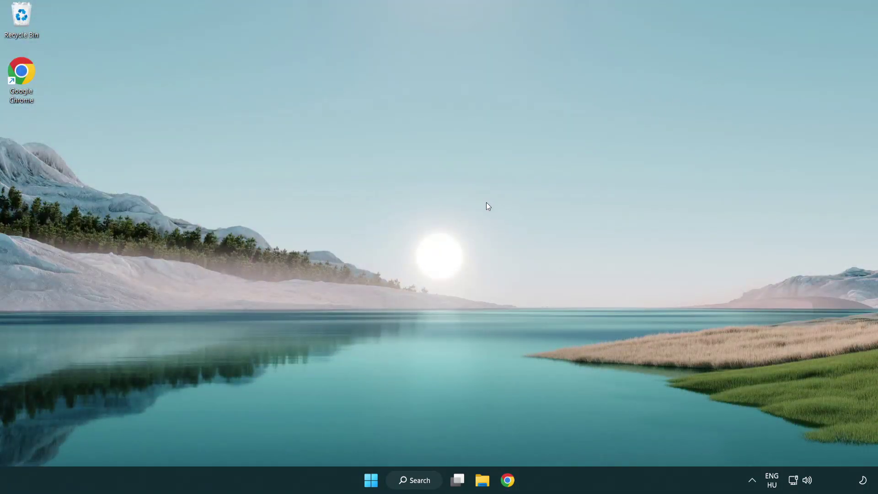
Step: Launch Command Prompt as administrator from a 'cmd' search
left_click(409, 483)
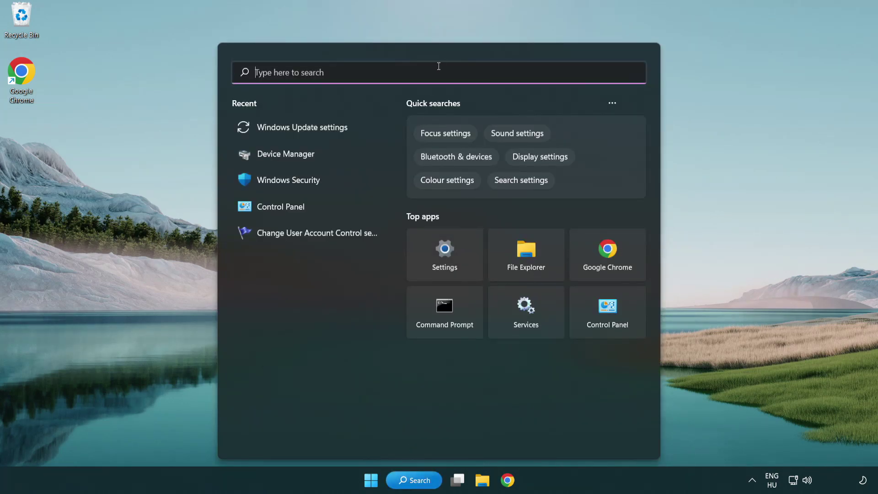
type("cmd")
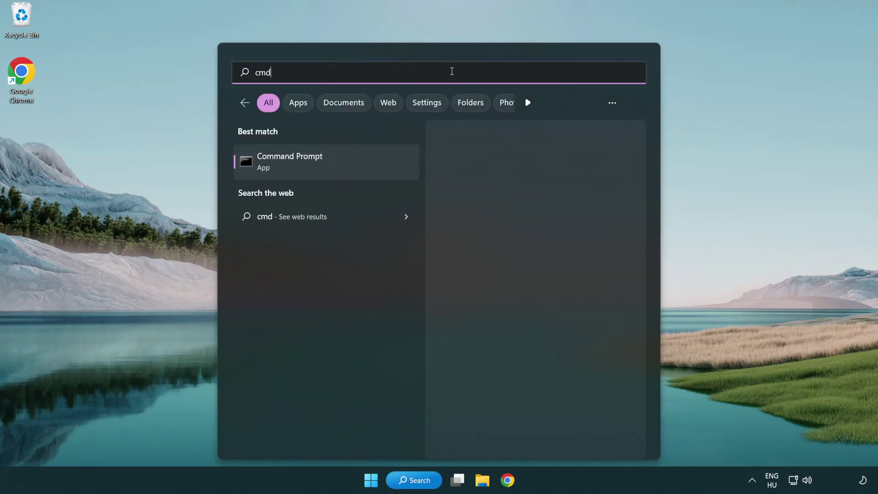
right_click(335, 165)
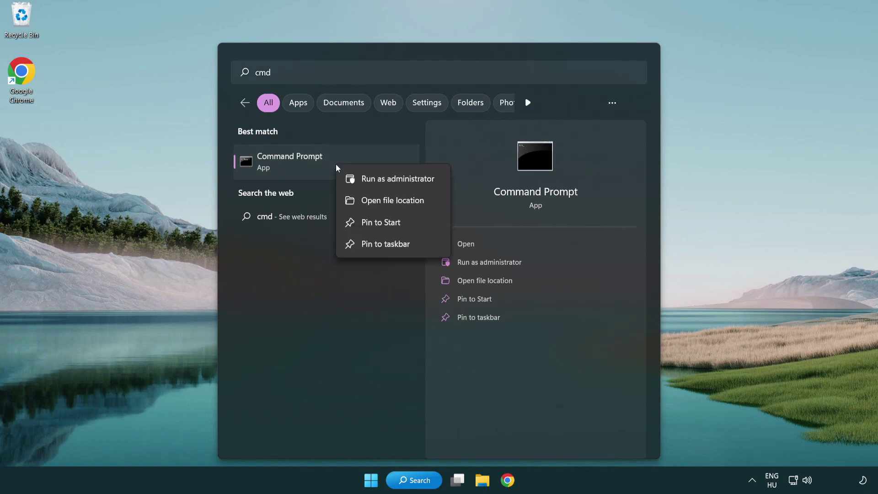
left_click(397, 185)
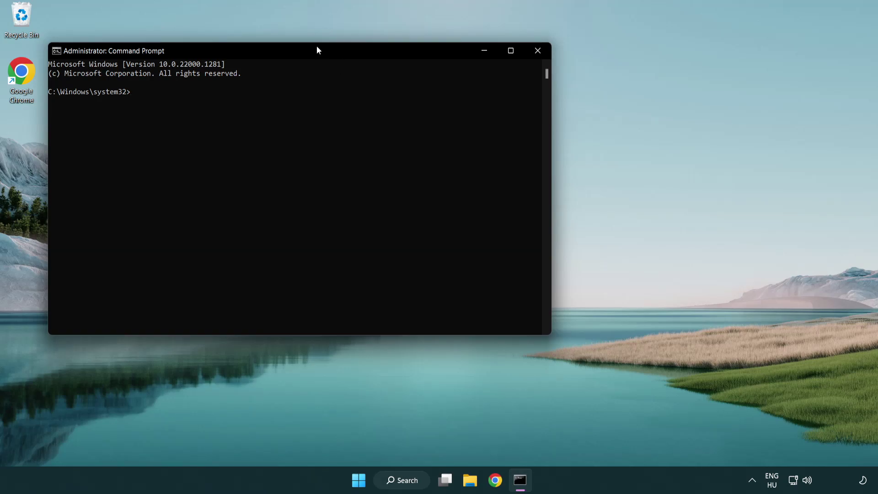
Step: Run sfc /scannow in the elevated Command Prompt
left_click_drag(316, 46, 443, 90)
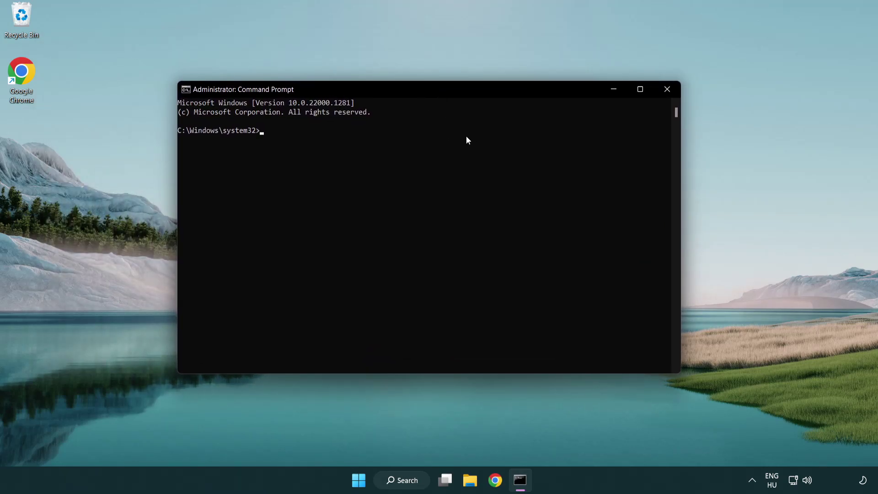
type("sfc /")
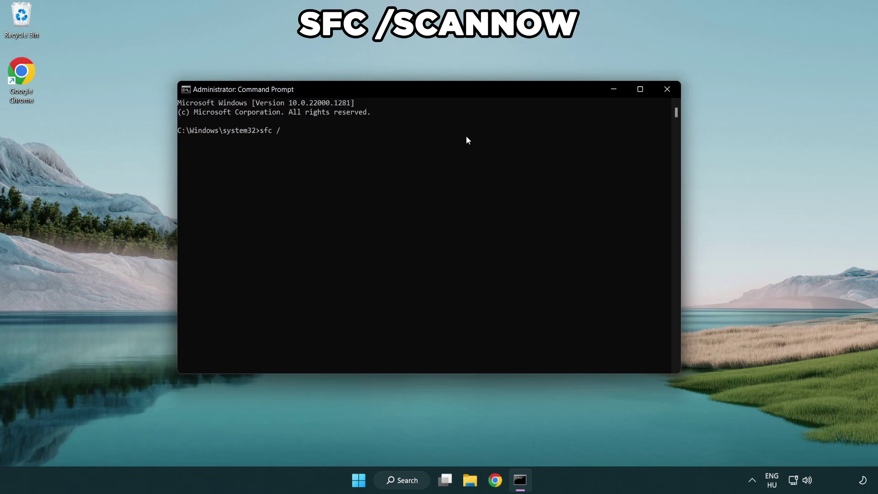
type("scannow")
key("Return")
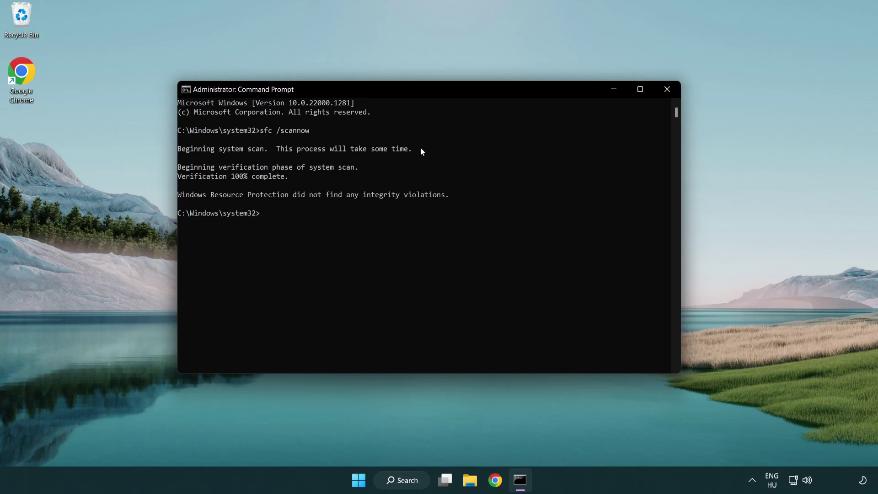
left_click(667, 89)
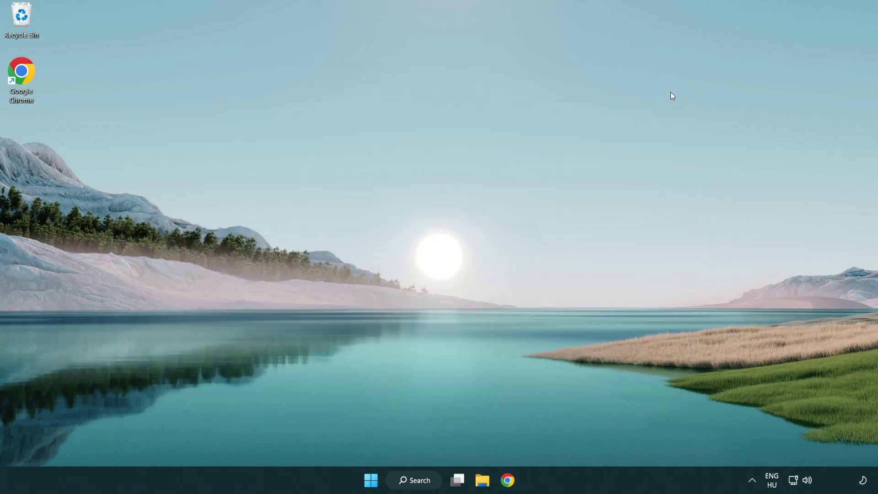
key("super")
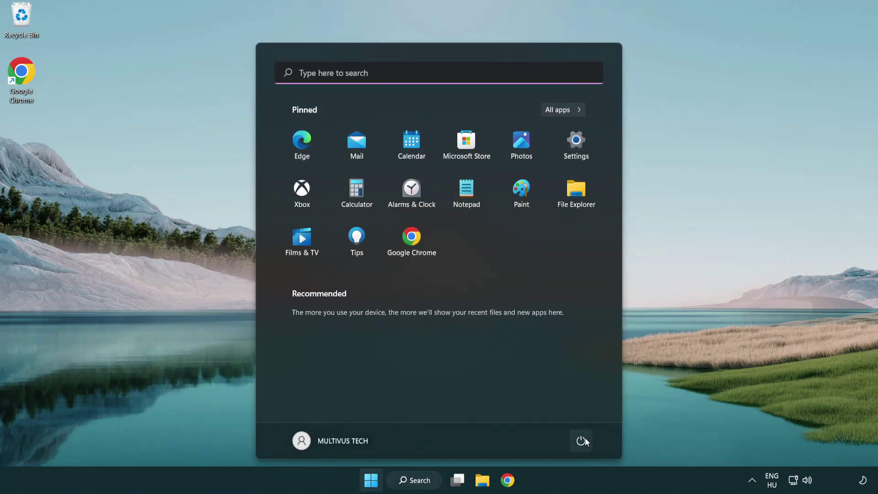
left_click(581, 439)
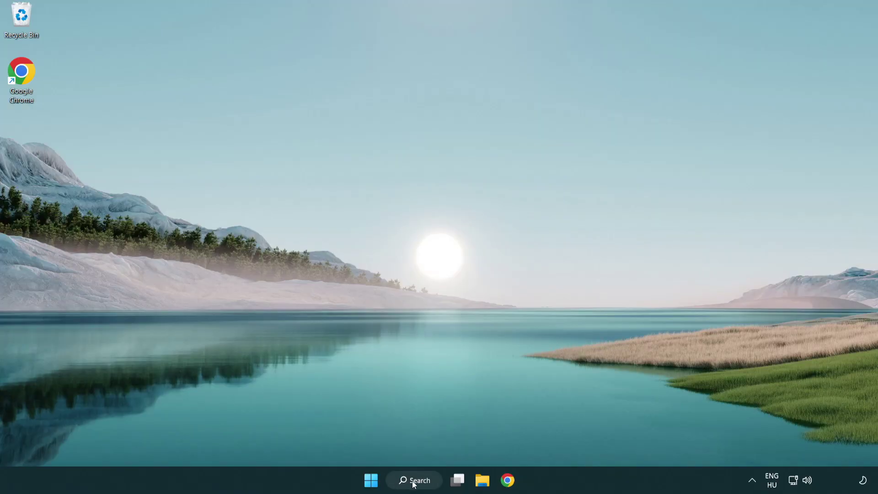
Step: Launch Windows Security from a 'security' search
left_click(417, 485)
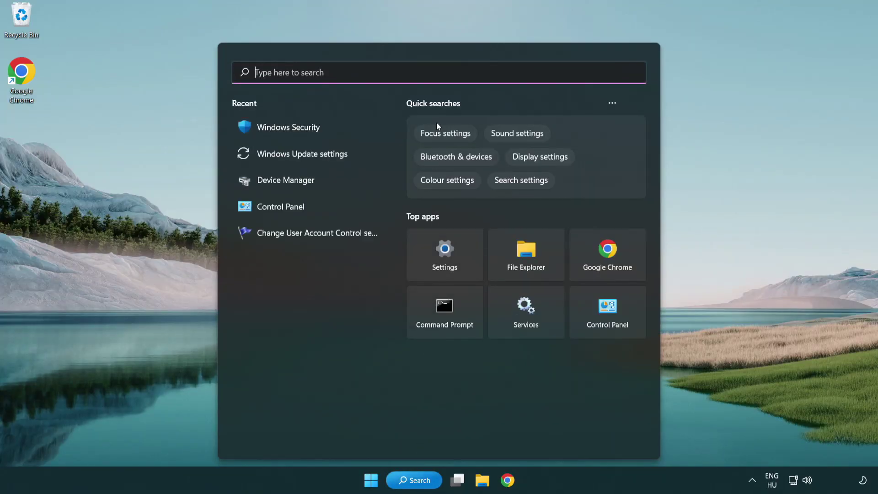
type("sec")
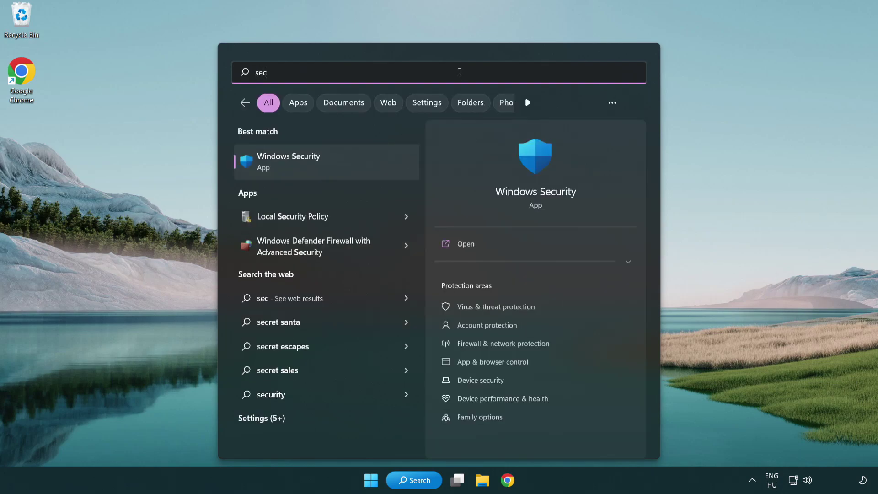
type("uri")
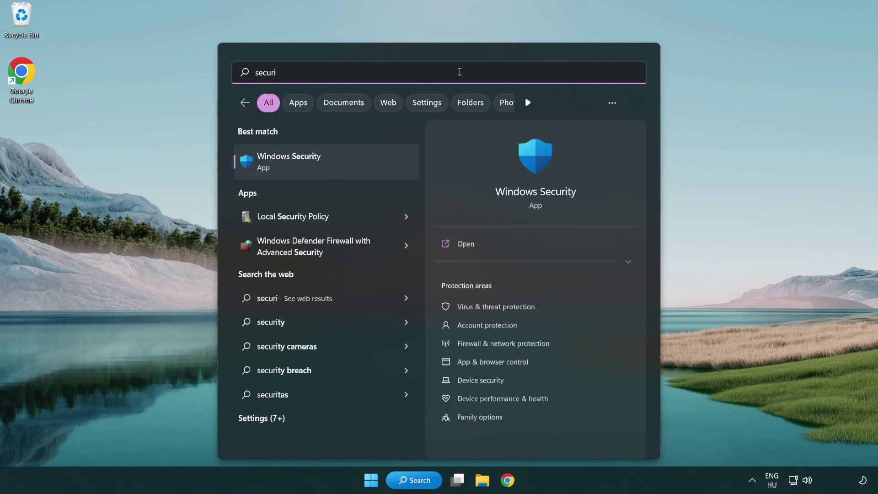
type("ty")
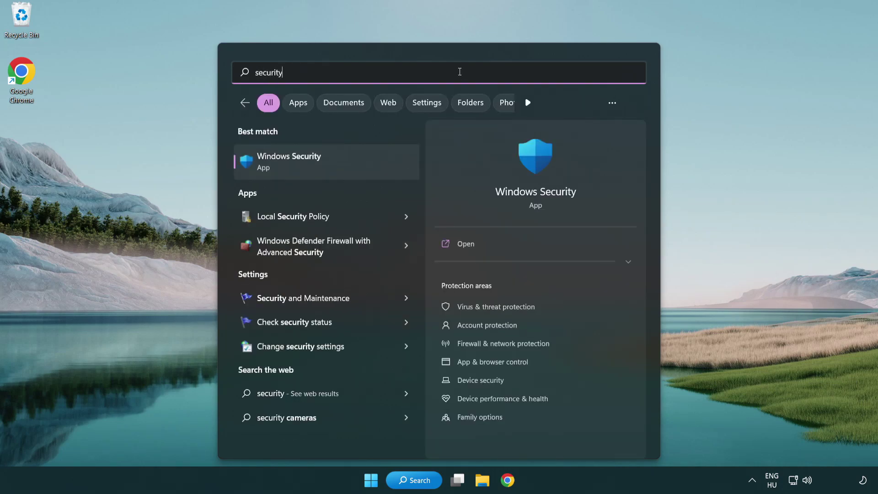
left_click(359, 167)
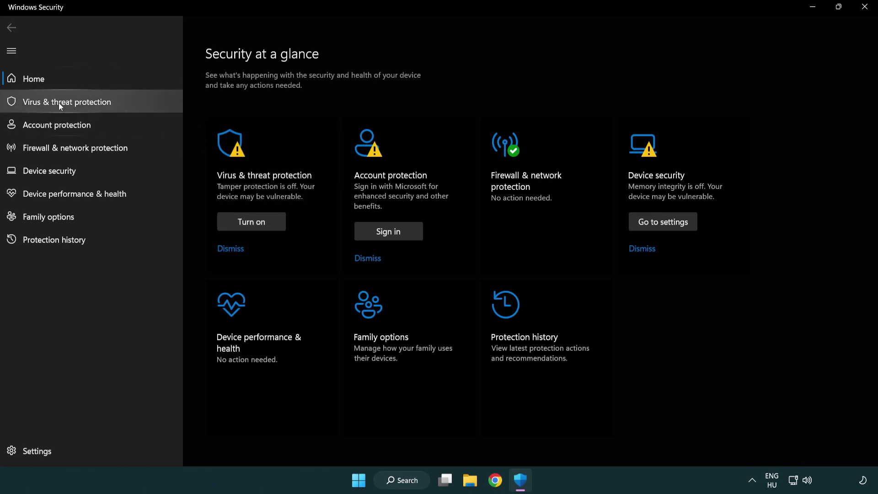
Step: Go to Virus & threat protection settings and open Add or remove exclusions
left_click(133, 104)
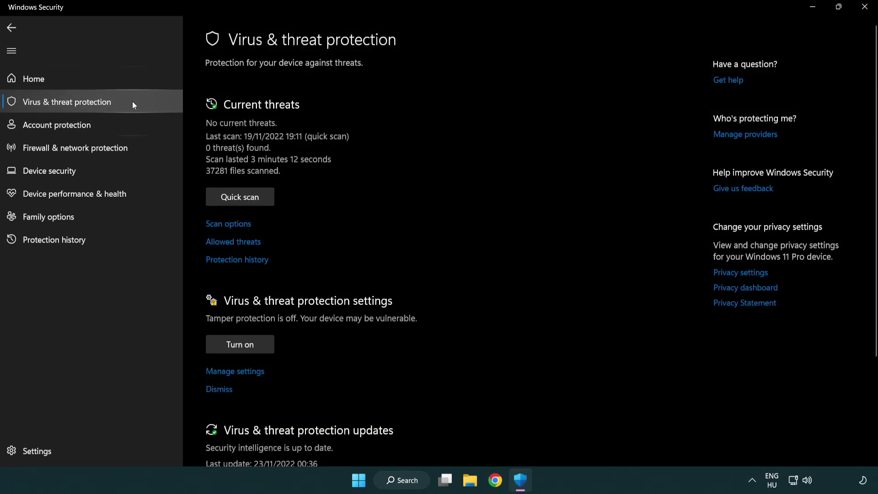
scroll(228, 183, "down", 2)
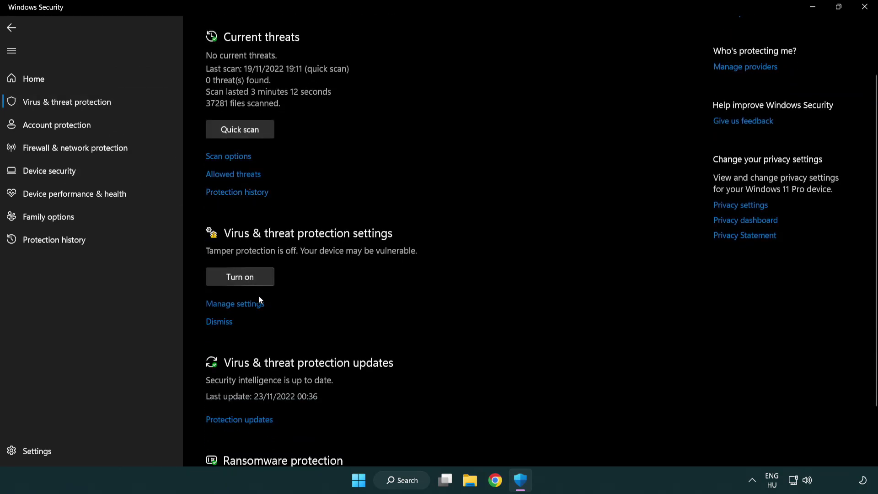
left_click(233, 304)
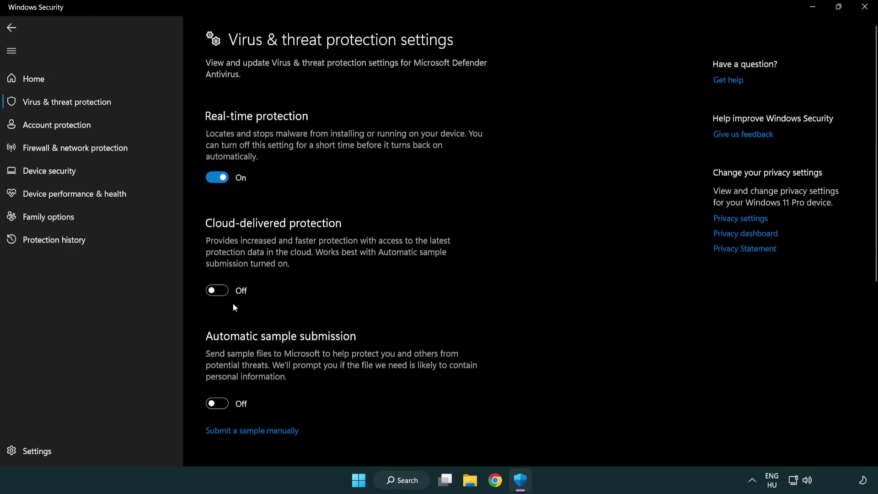
scroll(234, 307, "down", 1)
scroll(234, 307, "down", 2)
scroll(234, 306, "down", 3)
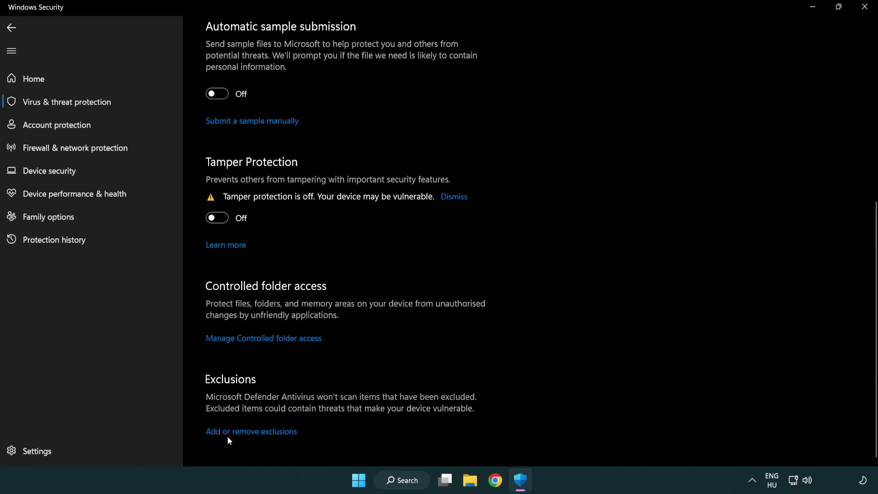
left_click(253, 435)
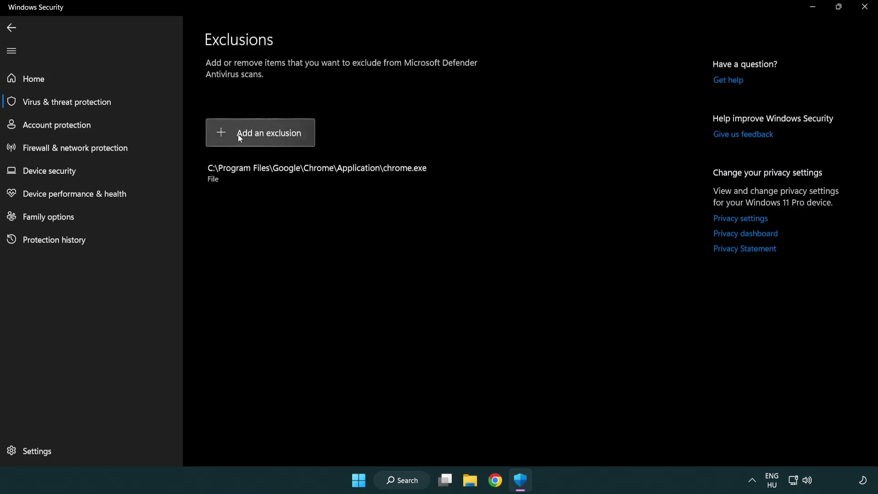
Step: Add a File exclusion for the shortcut in C:\Program Files (x86)\NOT WORKING APP
left_click(264, 138)
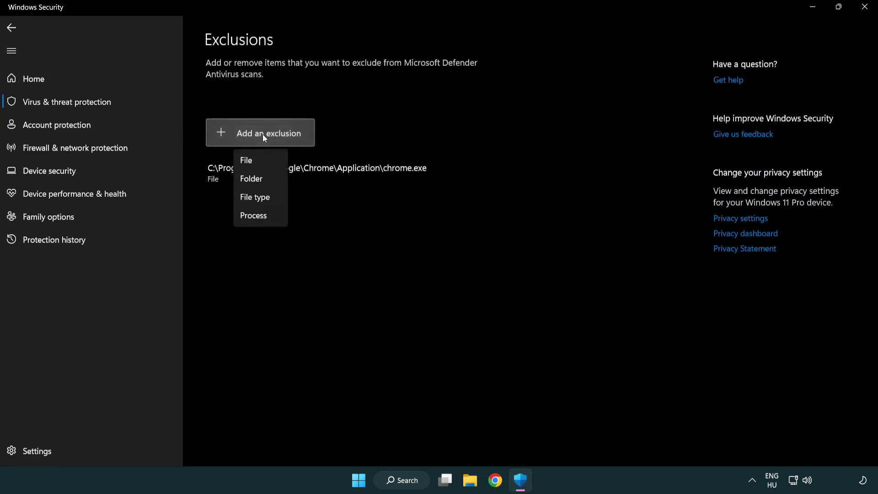
left_click(264, 161)
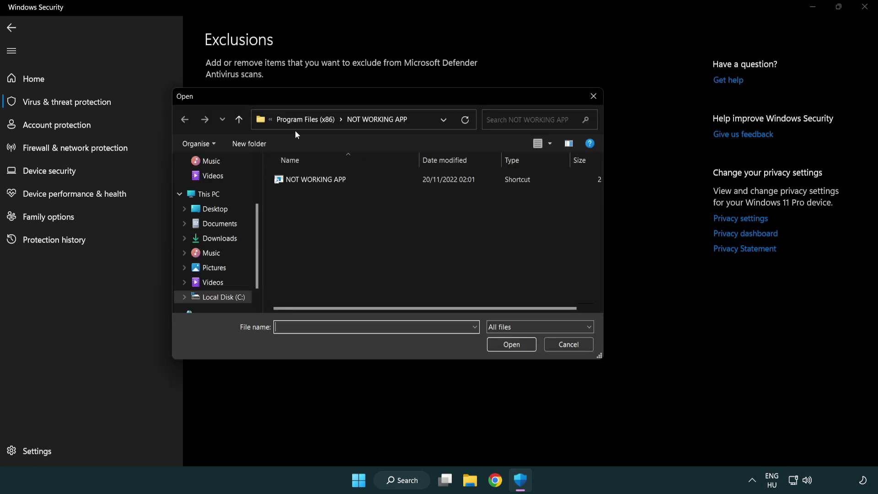
left_click(298, 123)
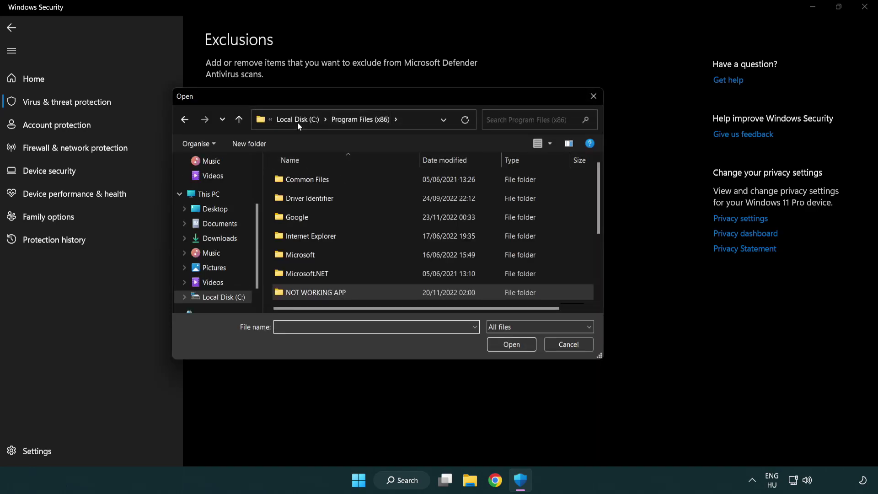
left_click(302, 120)
left_click(295, 120)
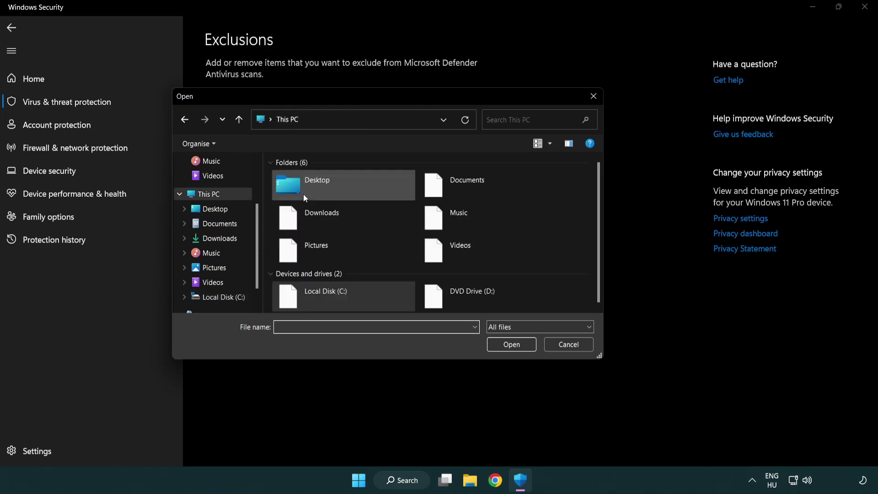
double_click(324, 293)
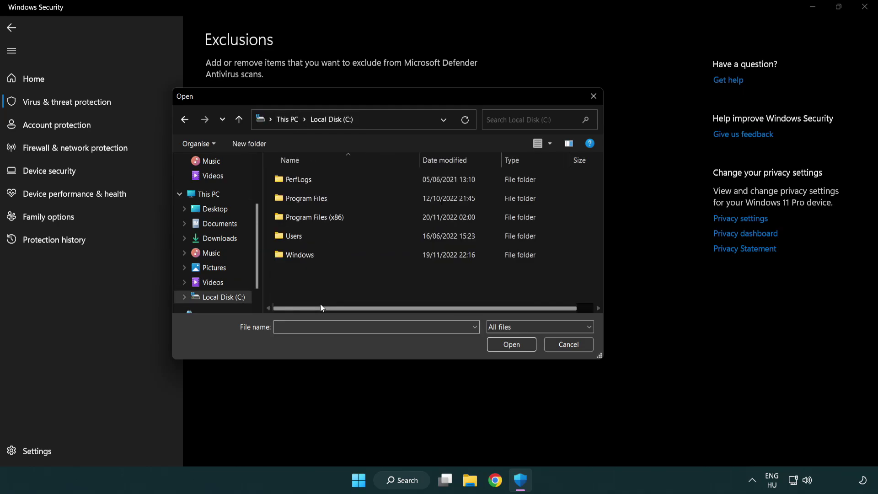
double_click(322, 218)
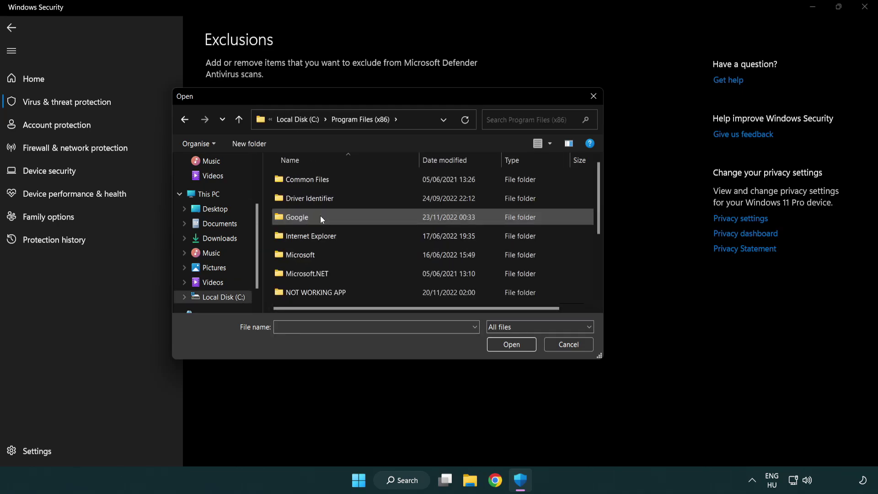
double_click(328, 295)
left_click(309, 178)
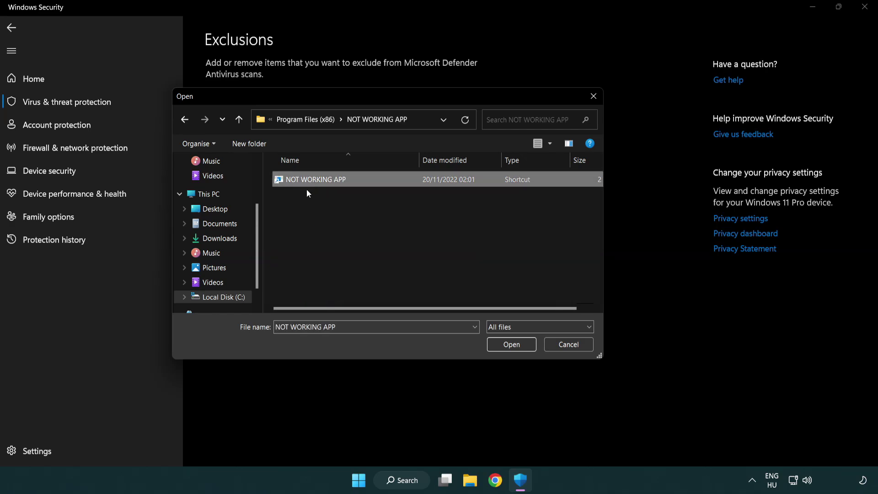
left_click(510, 349)
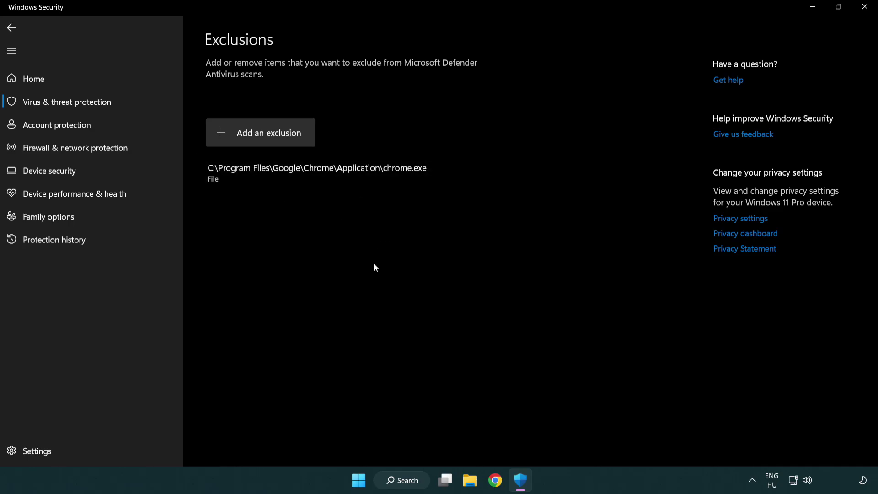
Step: Close Windows Security and show the Start menu's power options, including Restart
left_click(864, 10)
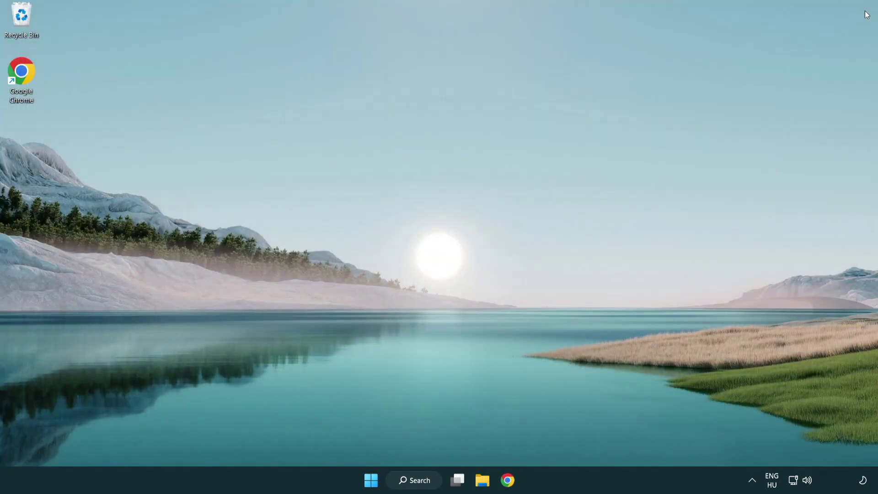
left_click(371, 480)
left_click(582, 440)
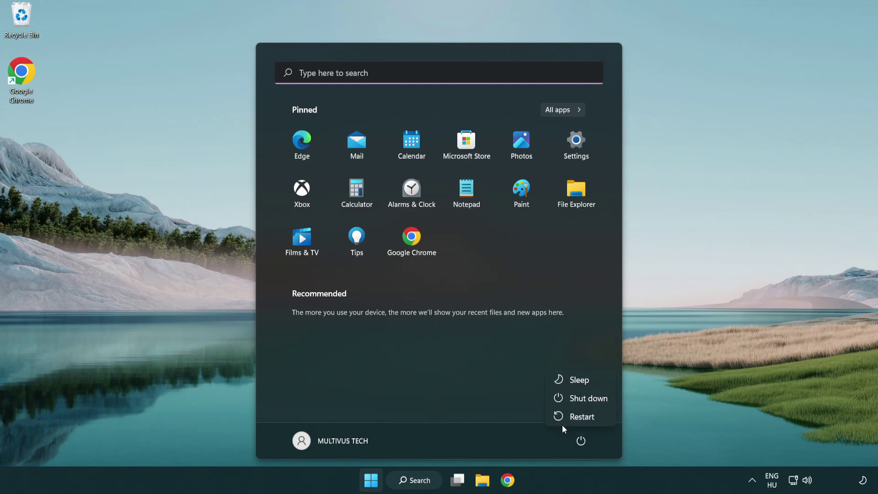